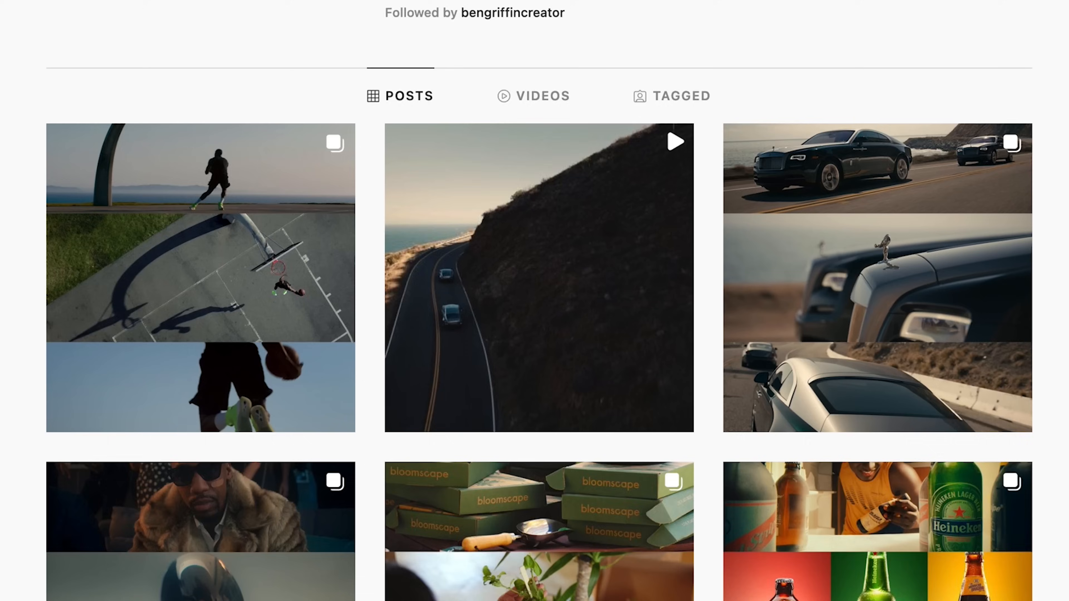
pyautogui.scroll(-10, 538, 300)
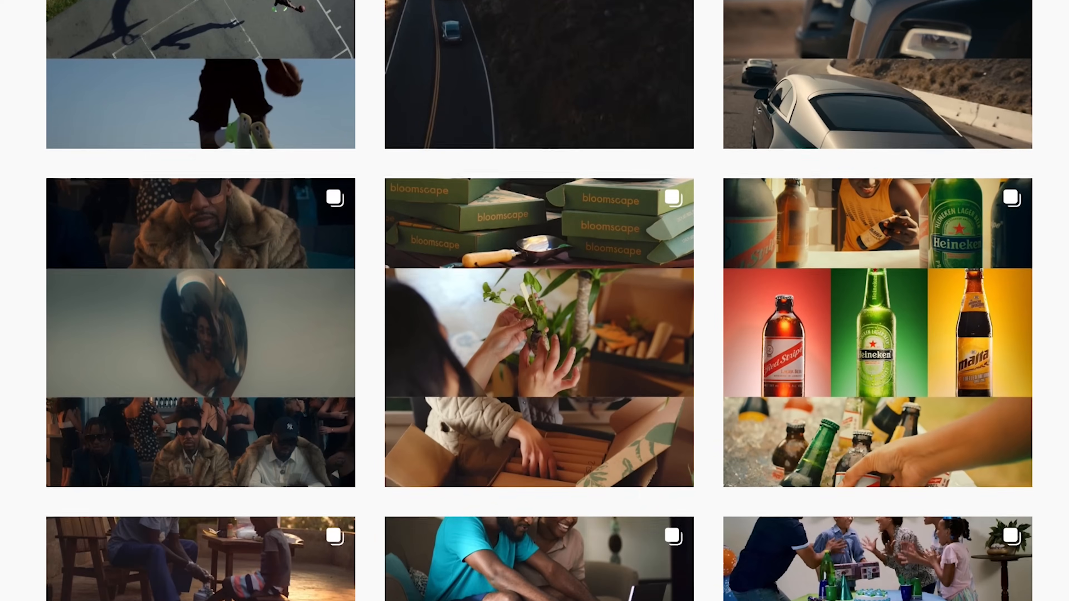
pyautogui.scroll(-10, 539, 300)
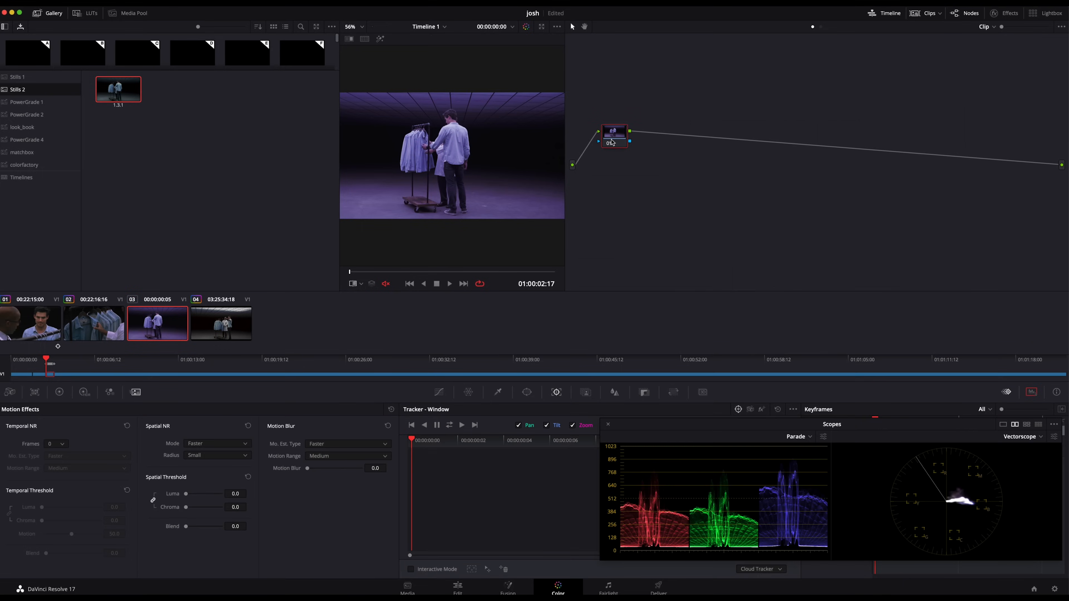
# Tidy node 01's position, move the scopes window up over the timeline and add a serial node after node 01
pyautogui.moveTo(612, 139); pyautogui.dragTo(610, 140)
pyautogui.moveTo(884, 423); pyautogui.dragTo(886, 299)
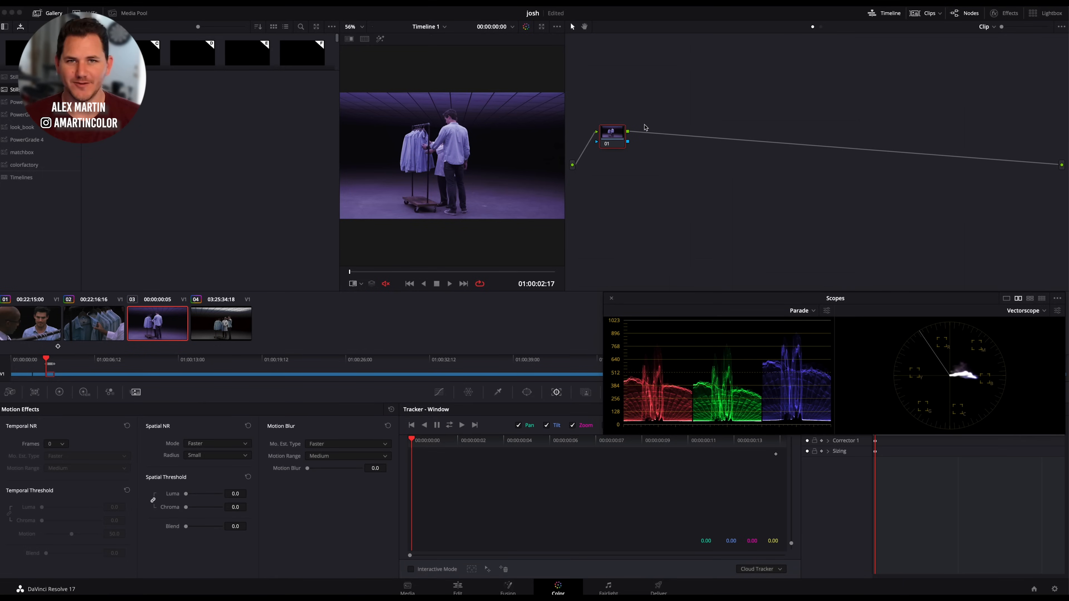
pyautogui.hotkey('alt', 's')
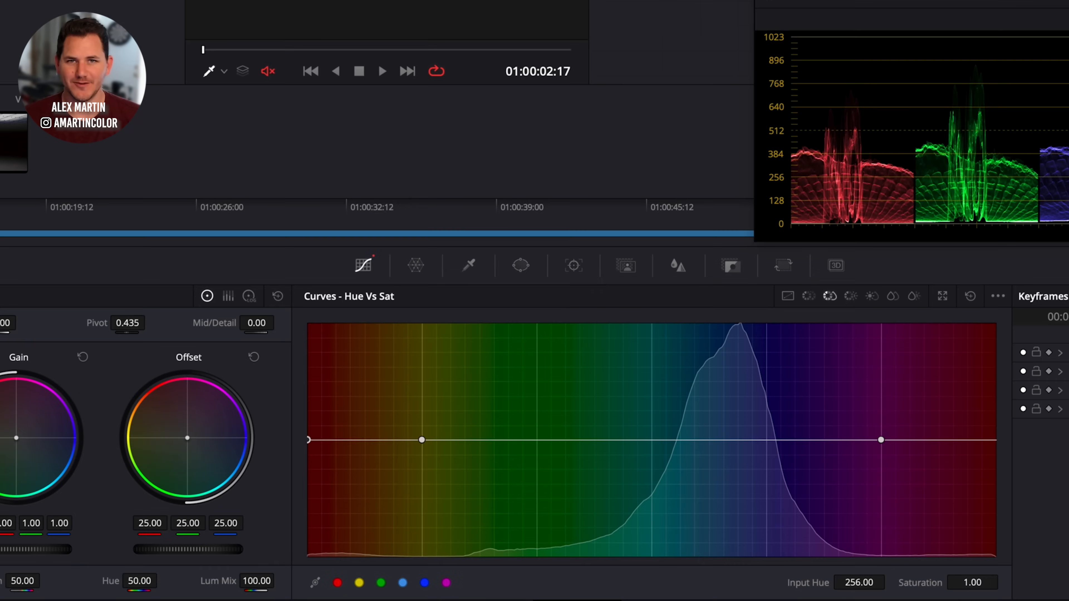
# Add yellow control points to the Hue Vs Sat curve and pull the yellow saturation down to the minimum
pyautogui.click(359, 583)
pyautogui.moveTo(422, 440); pyautogui.dragTo(421, 555)
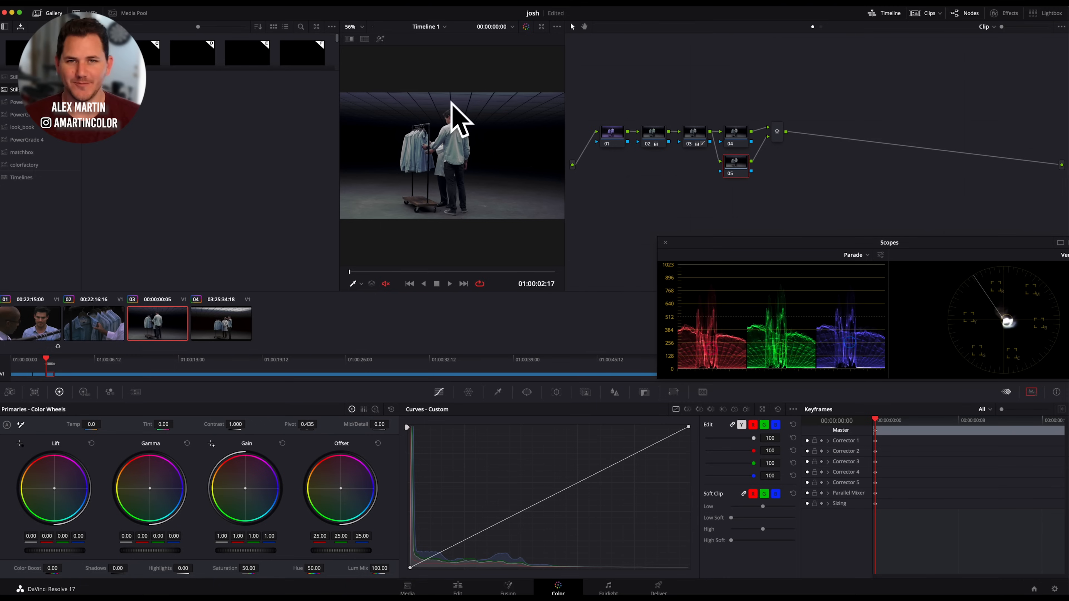
# Sample the bluish ceiling on node 05 with the HSL qualifier and inspect the highlighted selection across the frame
pyautogui.scroll(5, 635, 171)
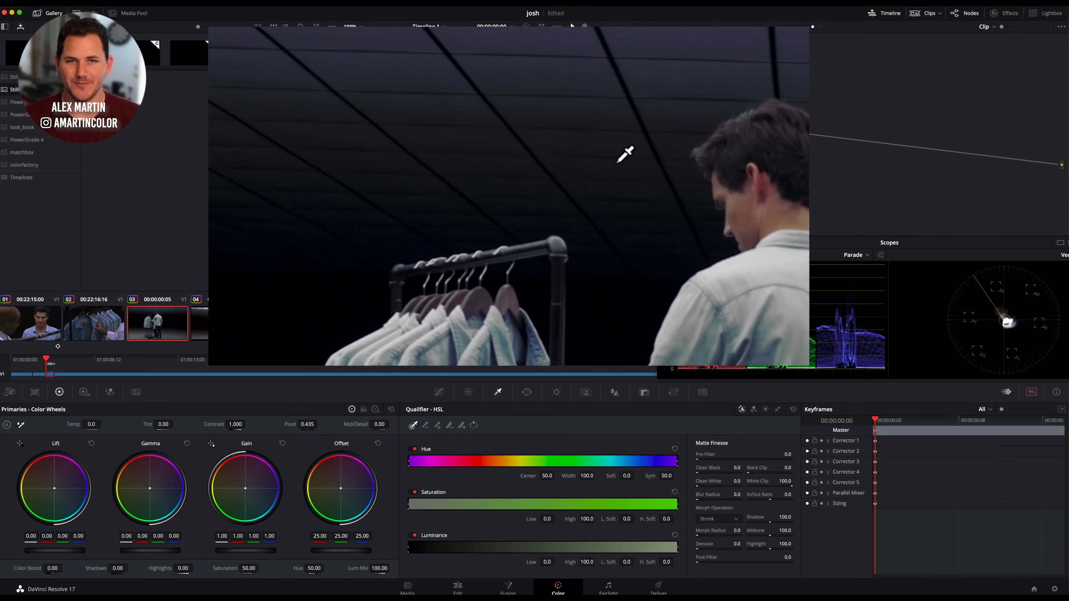
pyautogui.moveTo(619, 162); pyautogui.dragTo(469, 288)
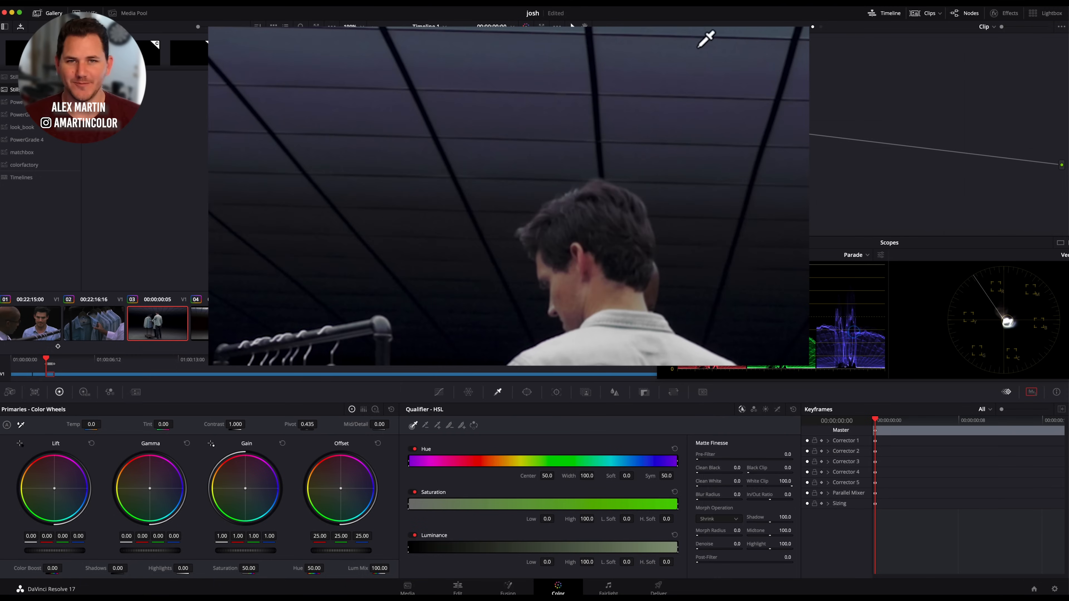
pyautogui.click(628, 83)
pyautogui.hotkey('shift', 'h')
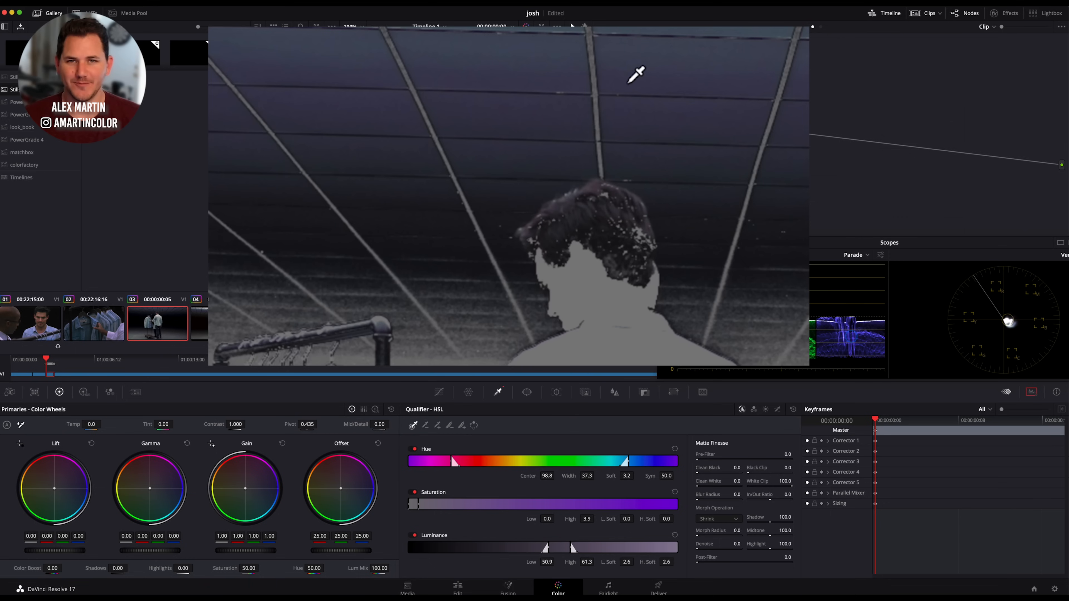
pyautogui.hotkey('shift', 'z')
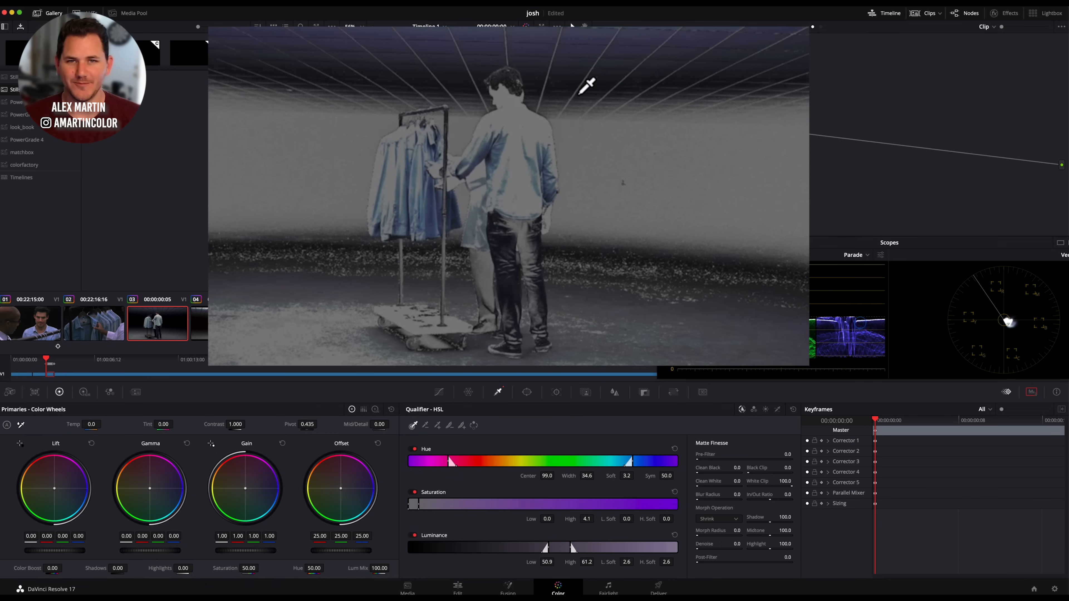
pyautogui.scroll(8, 575, 29)
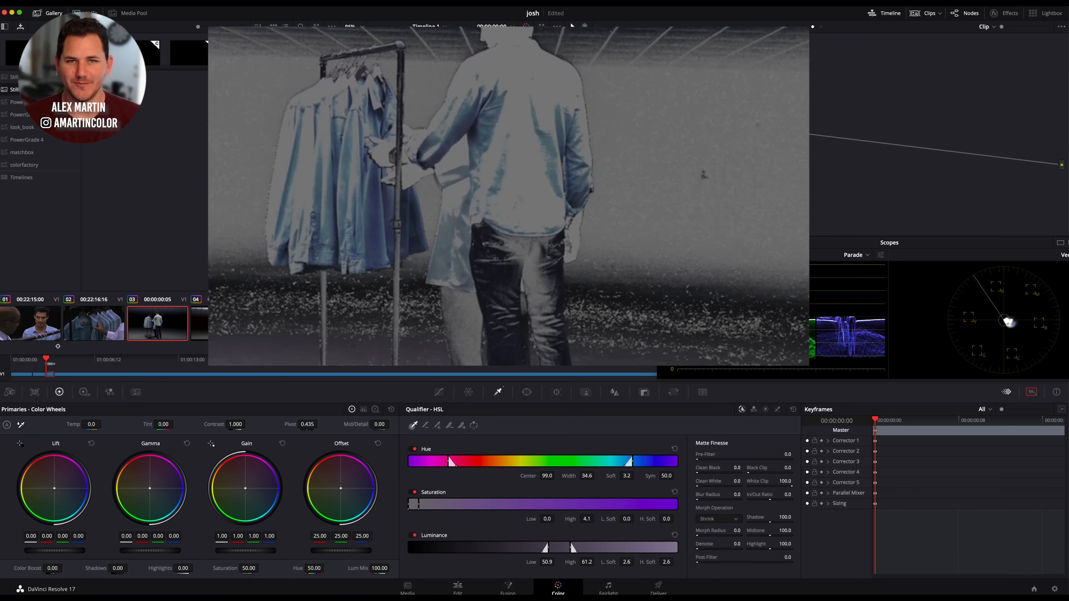
pyautogui.scroll(5, 675, 143)
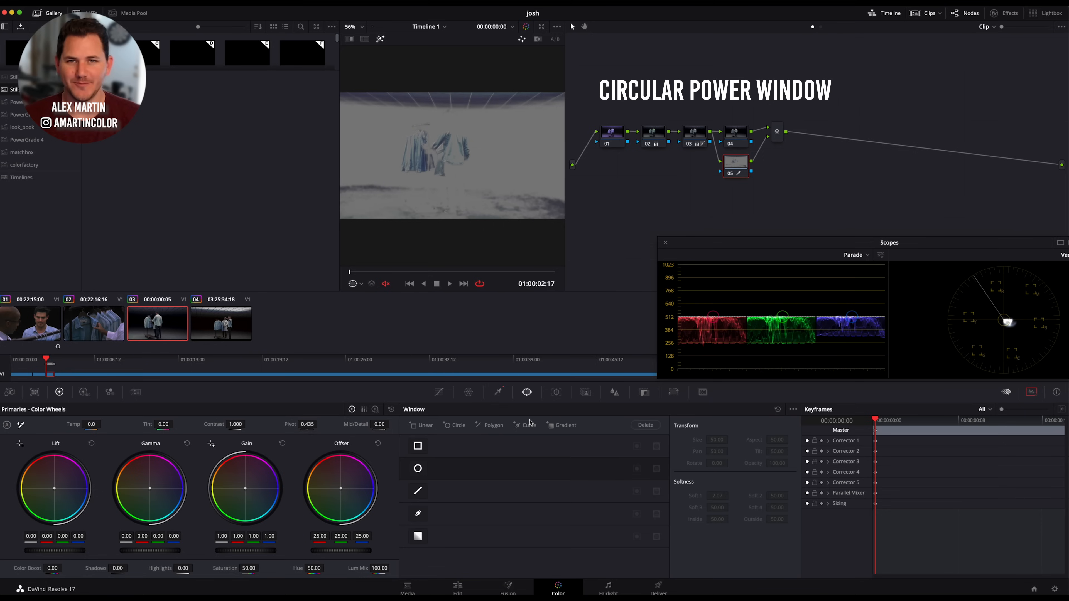
# Add a circular power window on node 05, fit it across the full width of the ceiling and soften its edge
pyautogui.click(455, 425)
pyautogui.moveTo(456, 147); pyautogui.dragTo(450, 107)
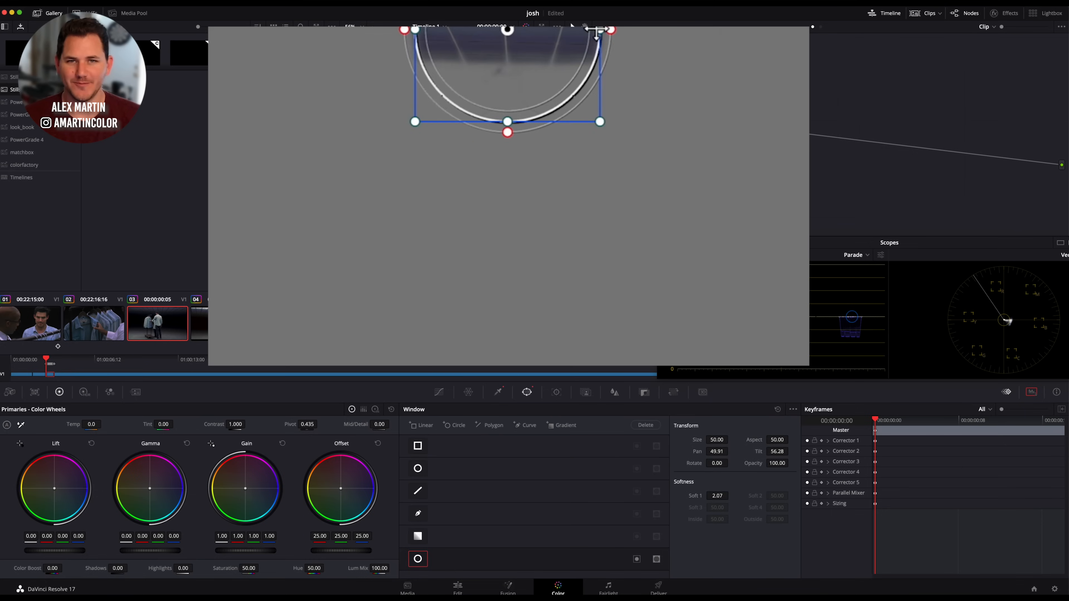
pyautogui.moveTo(598, 29); pyautogui.dragTo(837, 30)
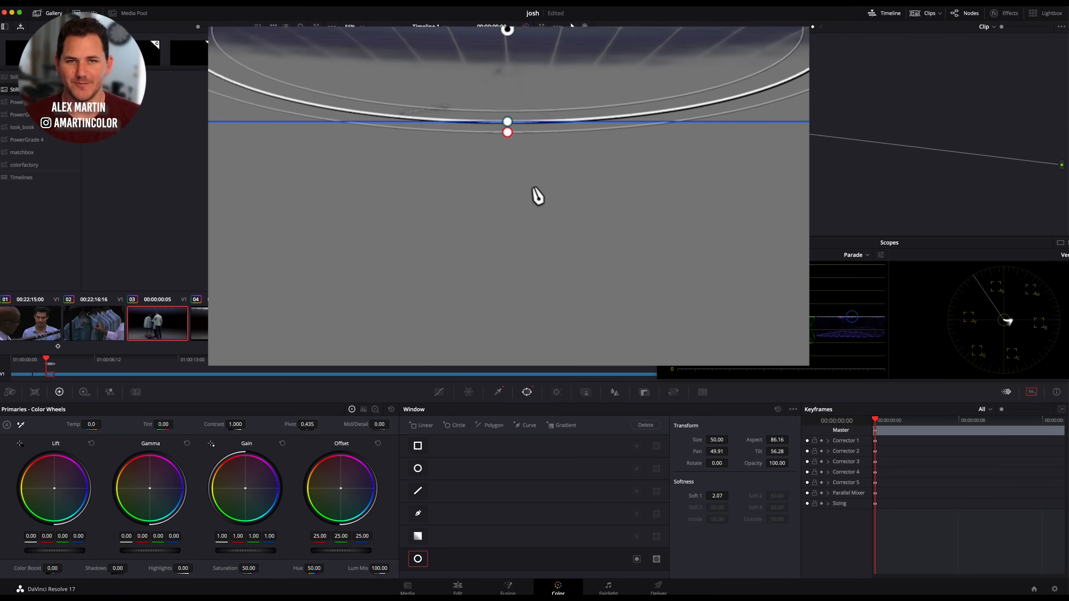
pyautogui.scroll(-2, 725, 109)
pyautogui.moveTo(782, 59); pyautogui.dragTo(792, 59)
pyautogui.moveTo(683, 79); pyautogui.dragTo(680, 55)
pyautogui.moveTo(504, 127)
pyautogui.mouseDown()
pyautogui.moveTo(506, 158)
pyautogui.moveTo(505, 147)
pyautogui.mouseUp()
pyautogui.moveTo(523, 86); pyautogui.dragTo(520, 91)
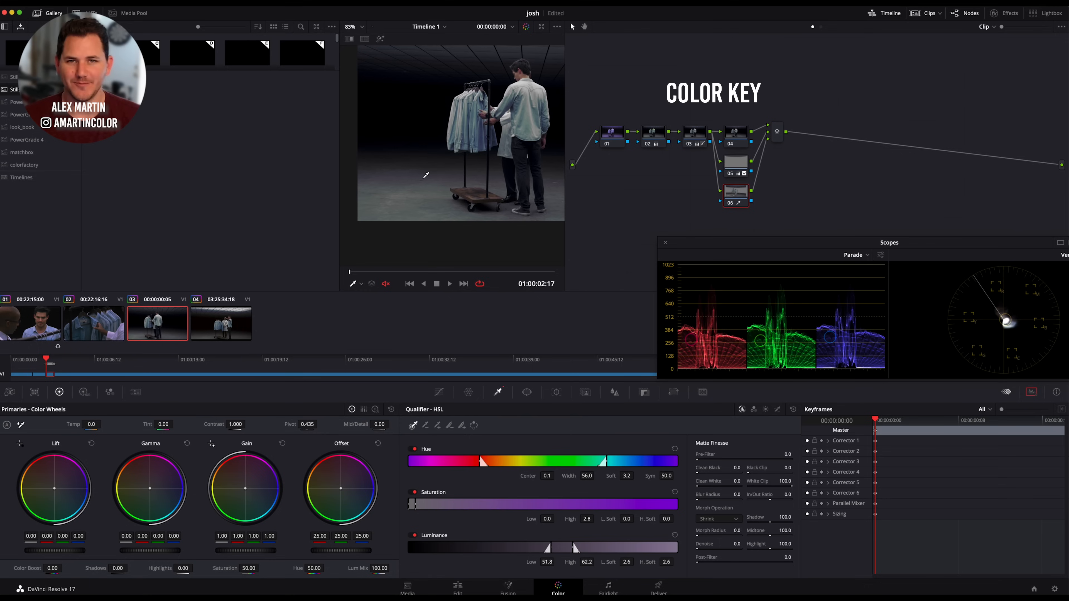
# Sample the floor's color on node 06 with the HSL qualifier and increase the outside softness of the curve window around the floor
pyautogui.click(426, 173)
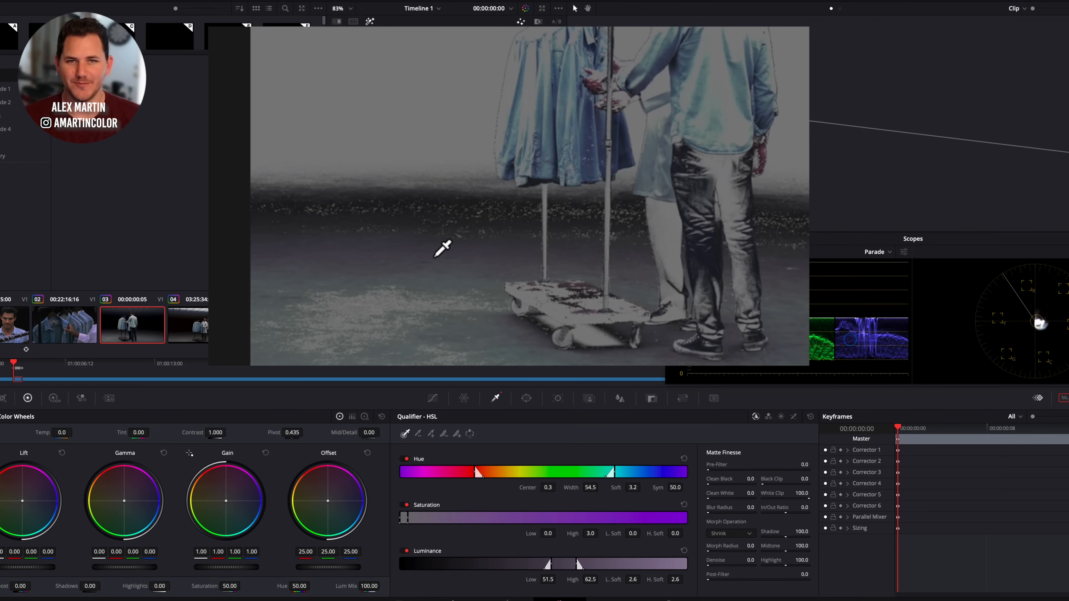
pyautogui.click(436, 256)
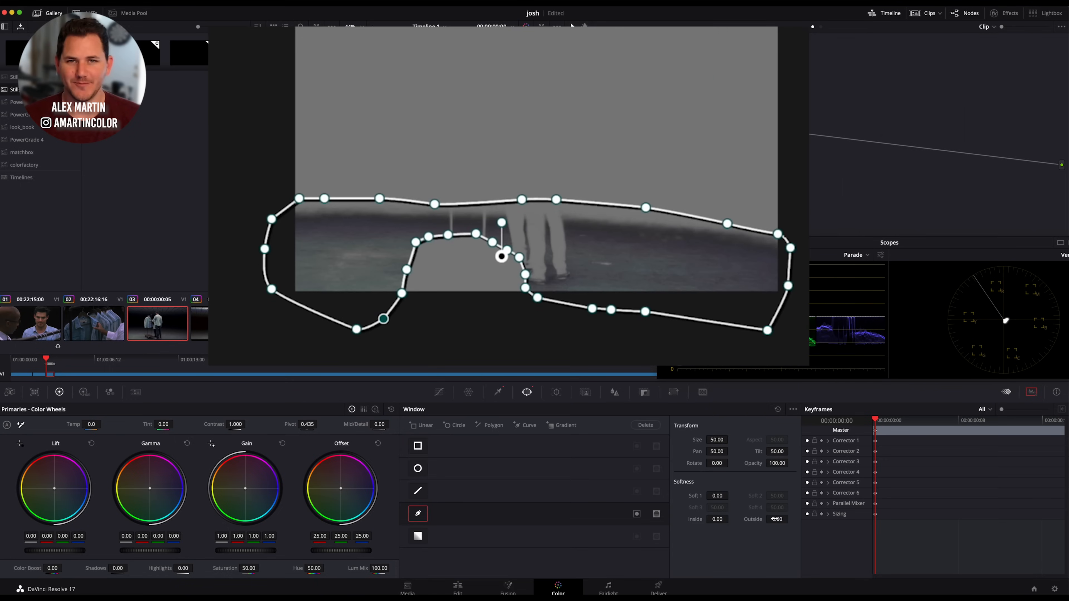
pyautogui.moveTo(775, 519); pyautogui.dragTo(790, 519)
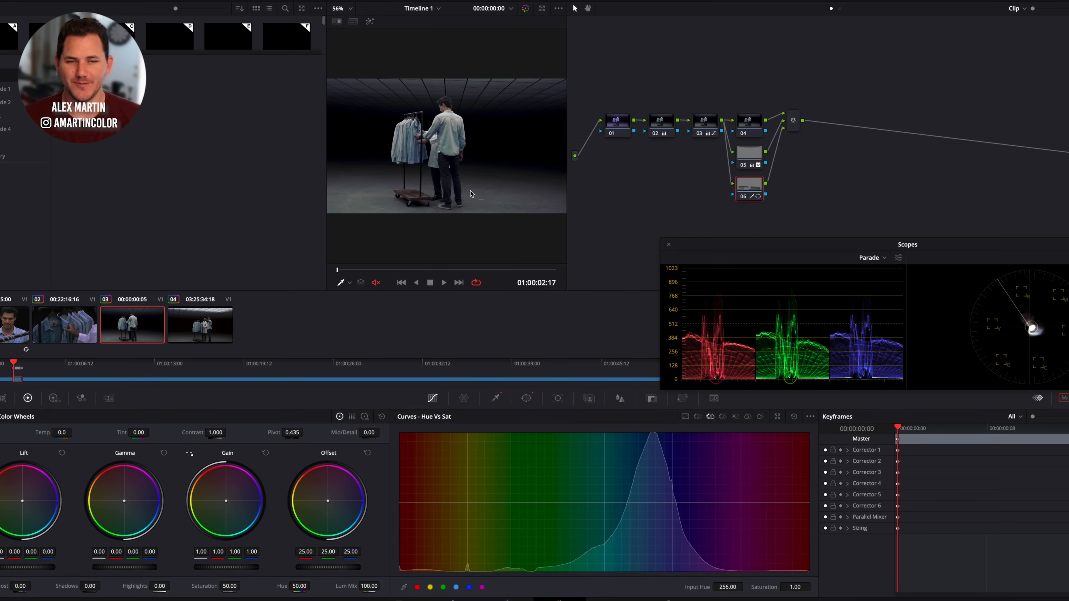
# Add blue and magenta points to node 06's Hue Vs Sat curve and pull the magenta saturation down to the minimum
pyautogui.click(469, 587)
pyautogui.click(482, 587)
pyautogui.moveTo(741, 502); pyautogui.dragTo(740, 567)
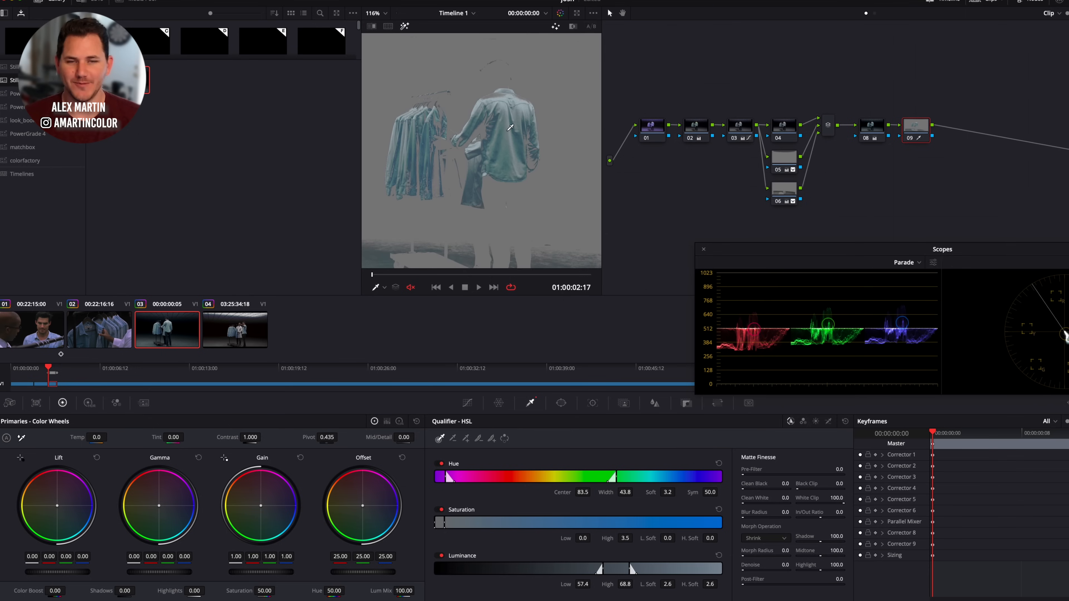
# Key the denim shirts on node 09 with the HSL qualifier, refining luminance low to 53.7 and denoise to 5.7
pyautogui.moveTo(508, 130); pyautogui.dragTo(435, 172)
pyautogui.moveTo(593, 584); pyautogui.dragTo(590, 584)
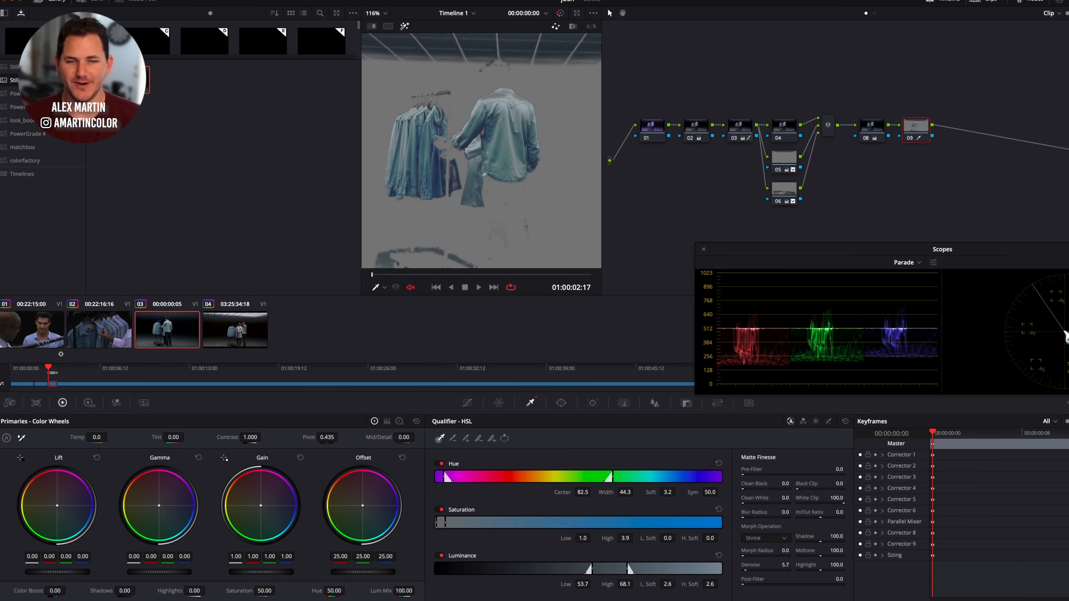
# Add a circular power window on node 09 around the man's shirt and the clothes rack, and turn off the highlight view
pyautogui.click(561, 403)
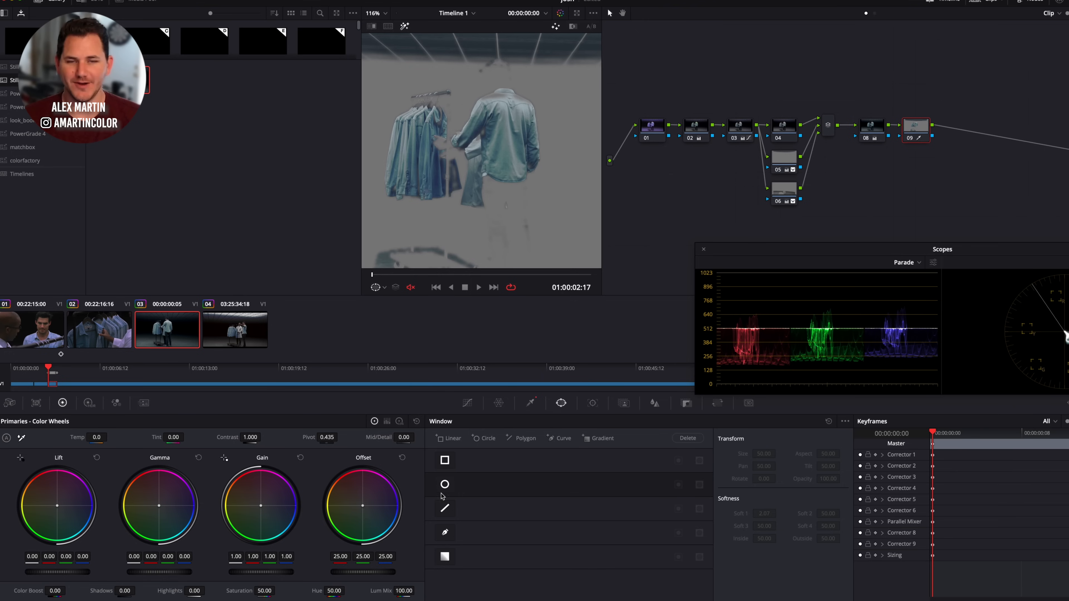
pyautogui.click(445, 485)
pyautogui.moveTo(508, 177); pyautogui.dragTo(593, 151)
pyautogui.scroll(-3, 452, 165)
pyautogui.hotkey('shift', 'h')
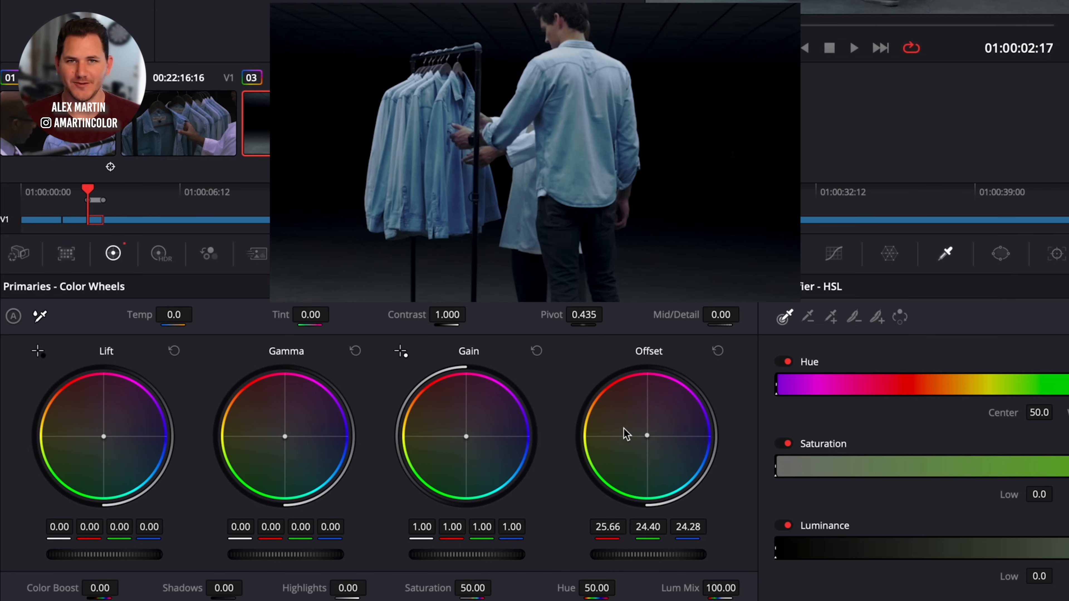
# Fine-tune the image's tint with the Offset color wheel and compare the shot with node 11 disabled and enabled
pyautogui.moveTo(623, 428); pyautogui.dragTo(624, 429)
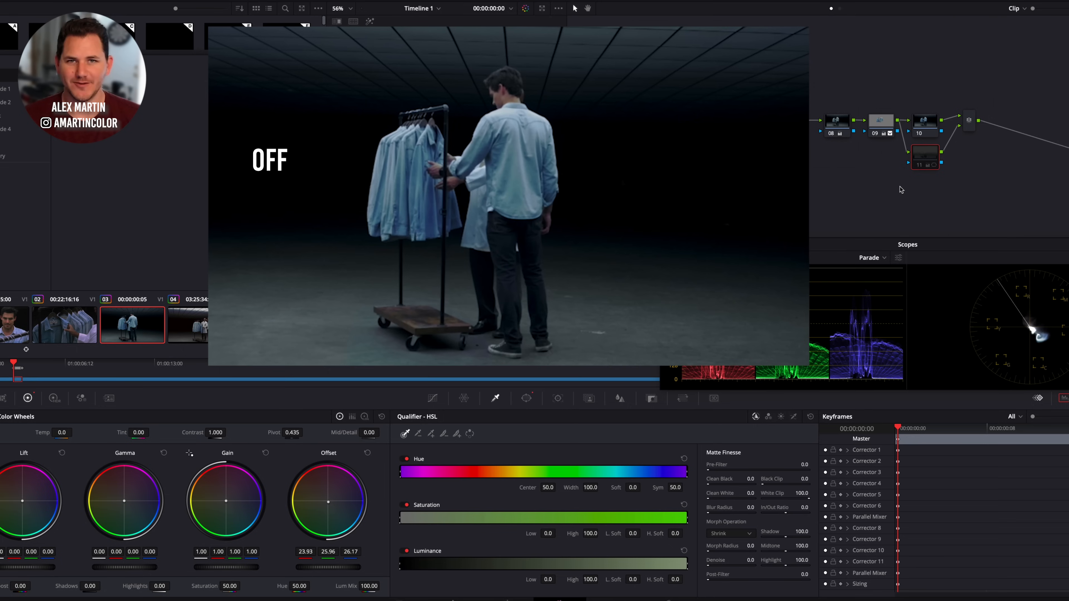
pyautogui.hotkey('ctrl', 'd')
pyautogui.hotkey('ctrl', 'd')
# Add parallel node 12 with a circular window over the ceiling, widened to aspect 90.80 and softened to 16.44
pyautogui.hotkey('alt', 'p')
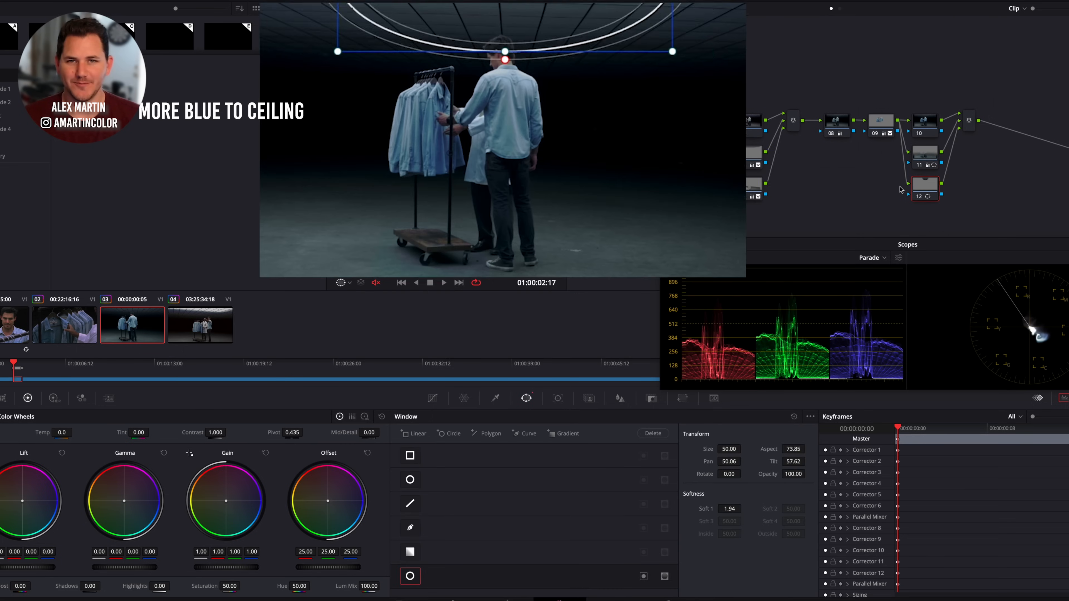
pyautogui.moveTo(526, 69); pyautogui.dragTo(643, 69)
pyautogui.moveTo(447, 107); pyautogui.dragTo(448, 138)
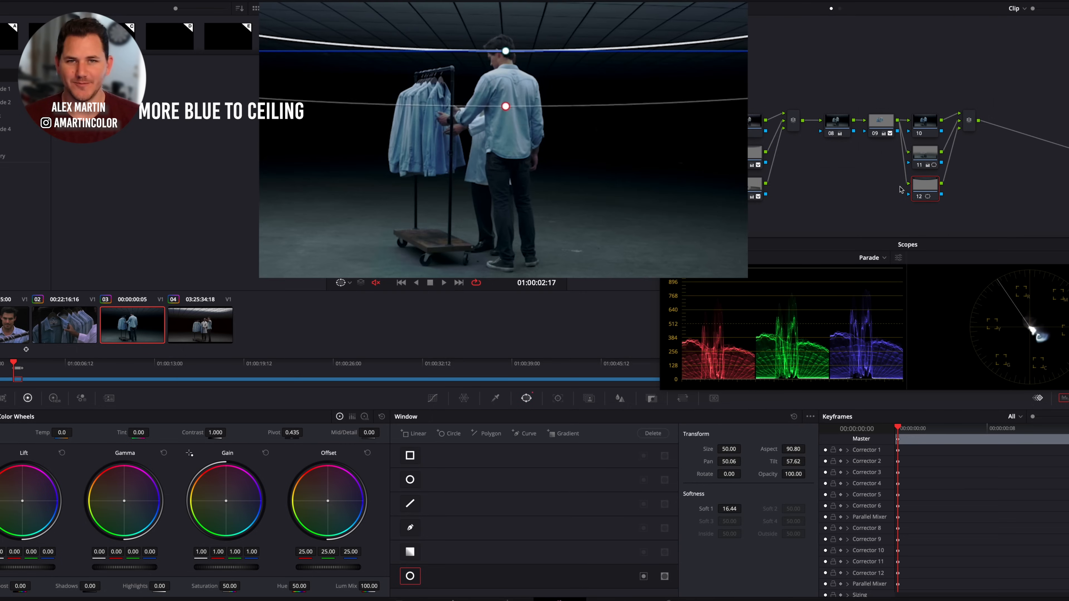
# Shift node 12's Offset toward blue at 24.07, 25.67 and 26.19, and adjust node 14's position in the node graph
pyautogui.hotkey('alt', 'q')
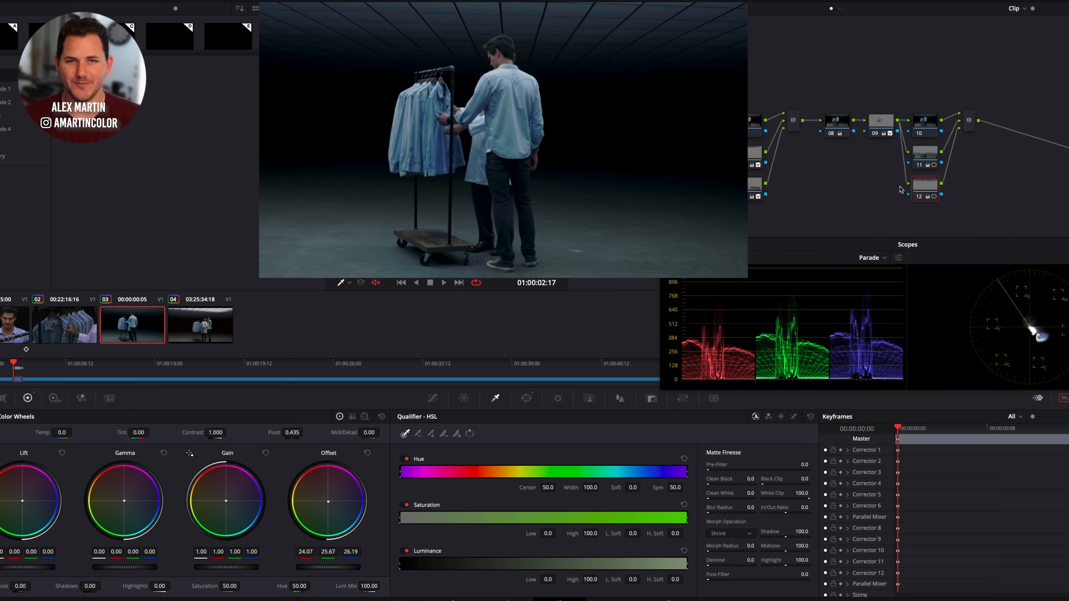
pyautogui.hotkey('alt', 'f')
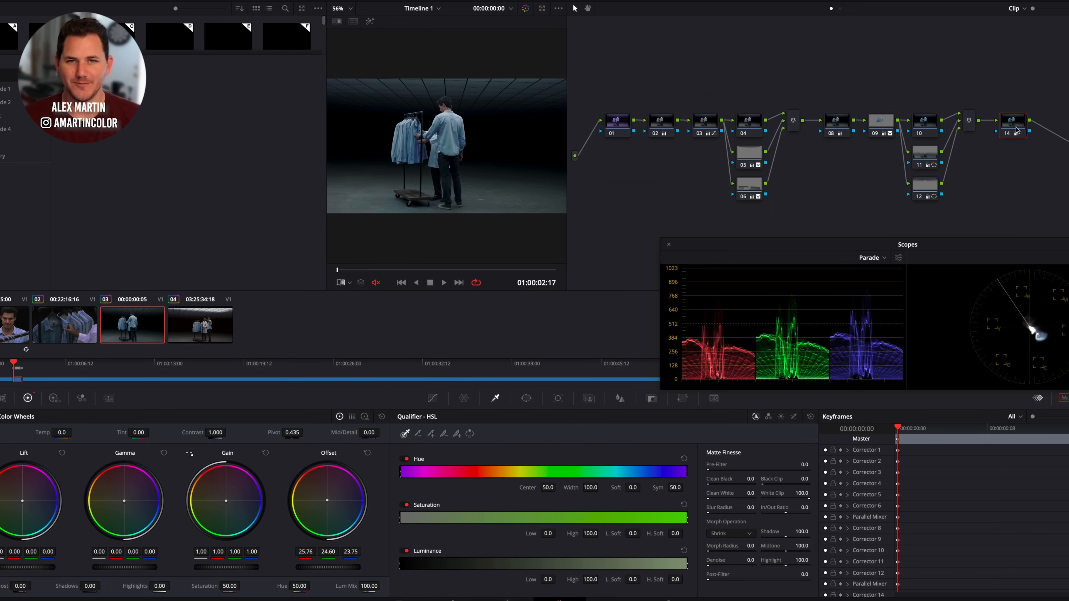
pyautogui.moveTo(1020, 128); pyautogui.dragTo(1012, 126)
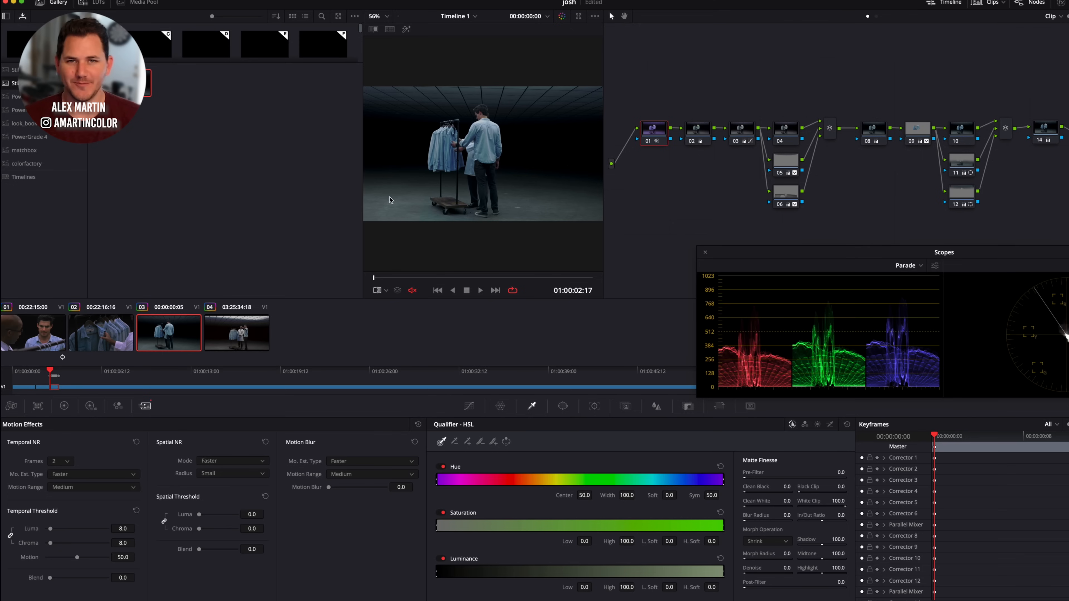
# Check the noise-reduced image up close and apply the Film Grain effect to node 15
pyautogui.scroll(5, 416, 196)
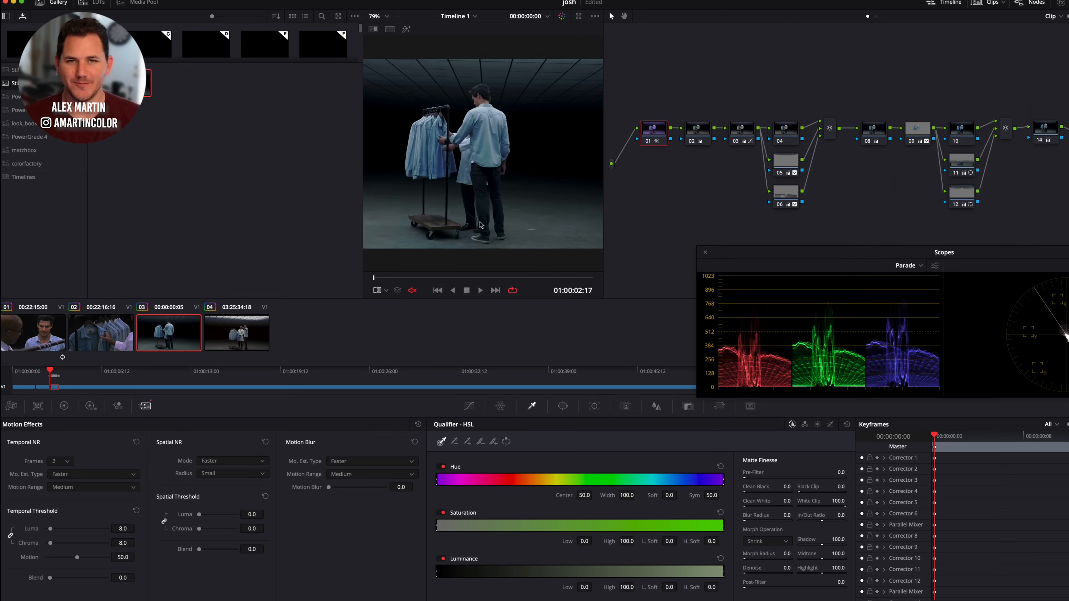
pyautogui.hotkey('shift', 'z')
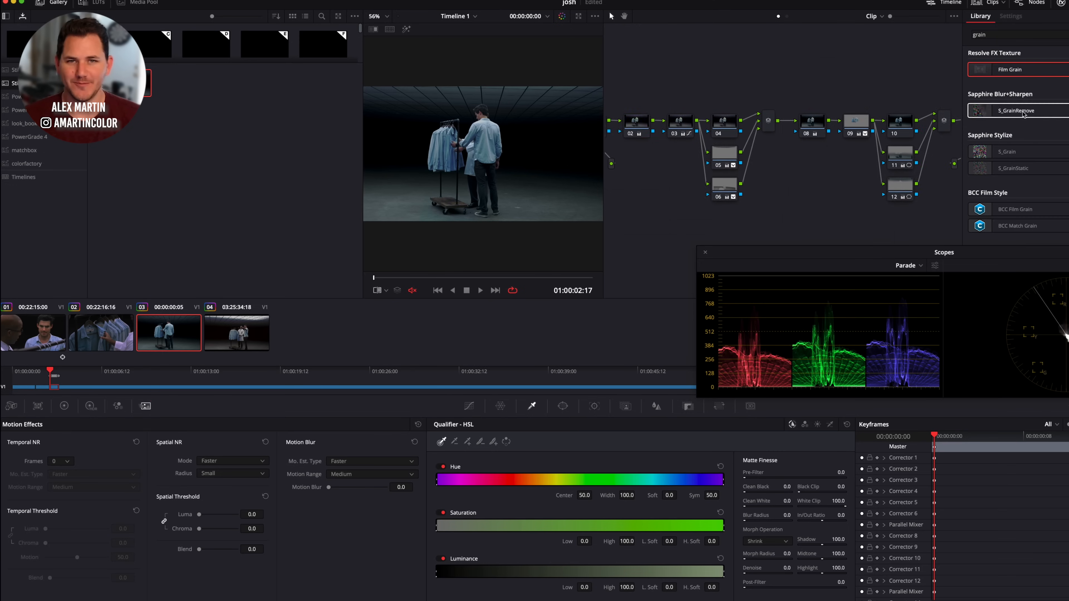
pyautogui.hscroll(5, 732, 90)
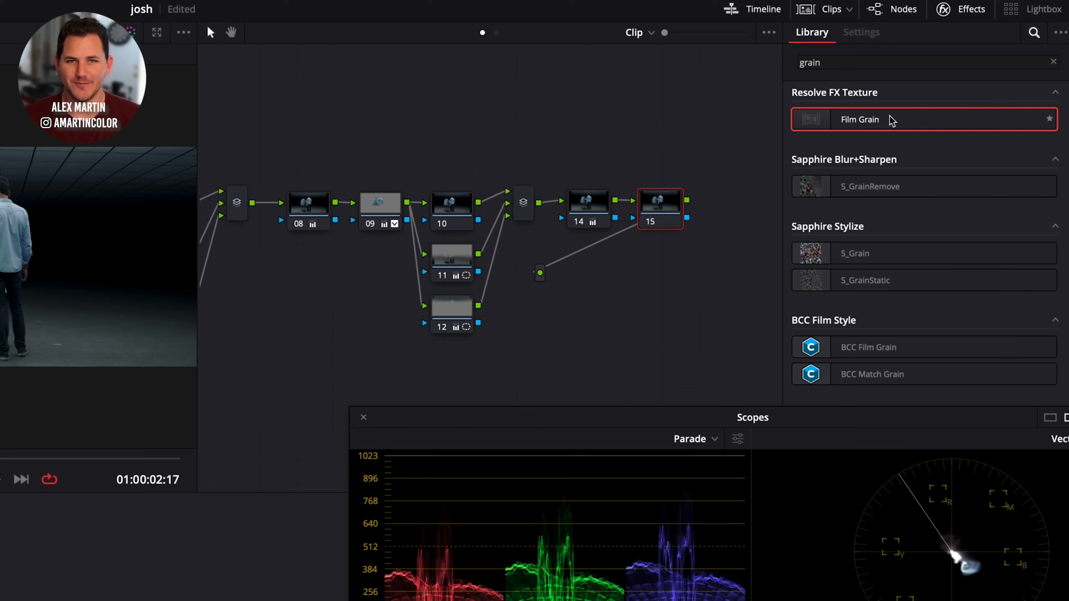
pyautogui.moveTo(892, 121); pyautogui.dragTo(661, 210)
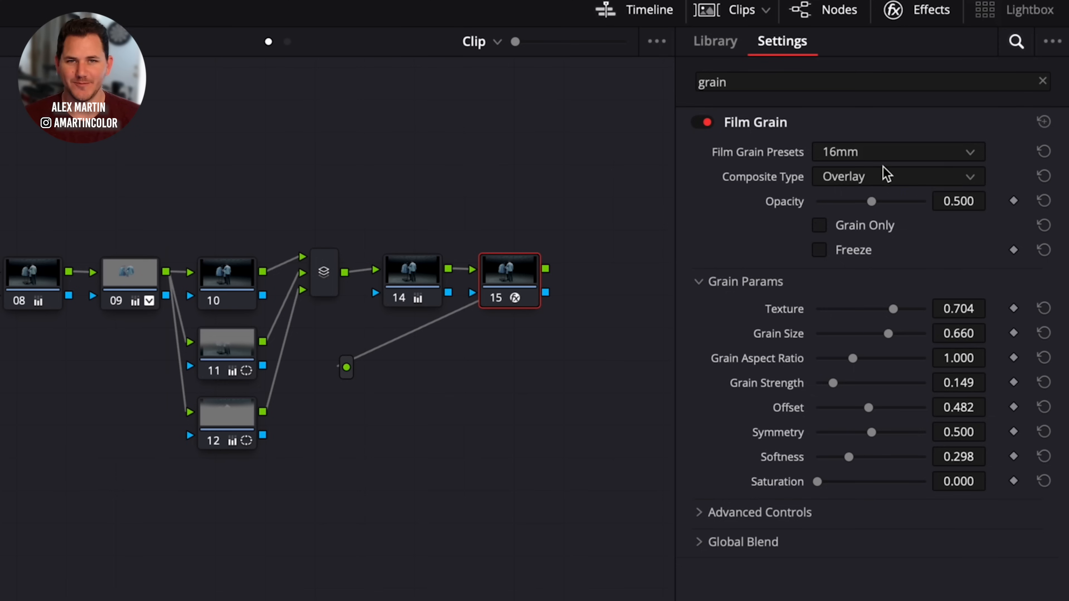
# Choose the 16mm 500T film grain preset, reduce the grain size slightly and play the clip to check it
pyautogui.click(936, 115)
pyautogui.click(948, 230)
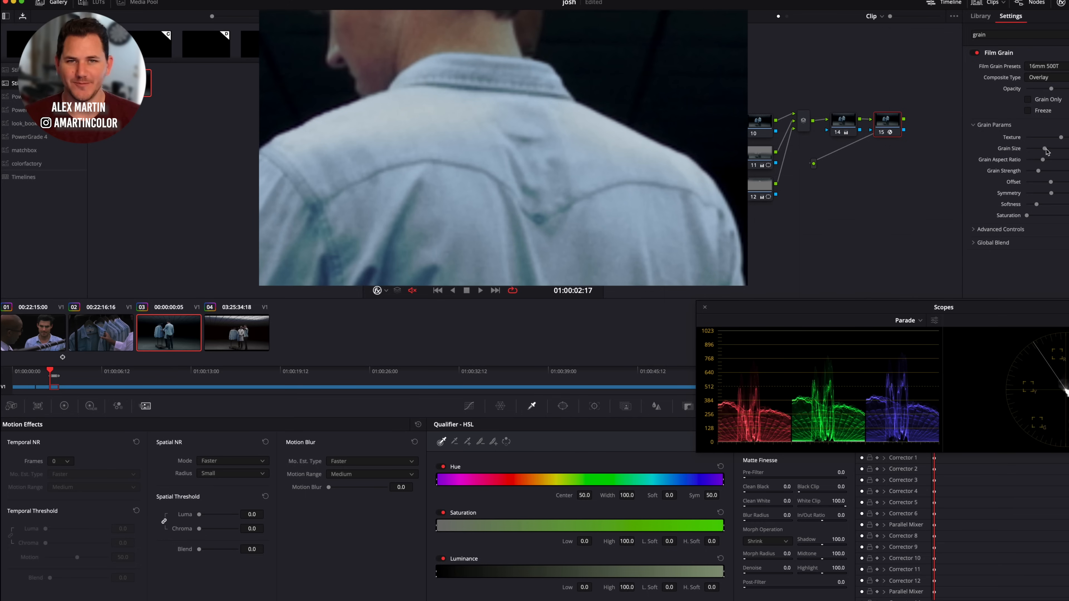
pyautogui.moveTo(1046, 150); pyautogui.dragTo(1043, 150)
pyautogui.press('space')
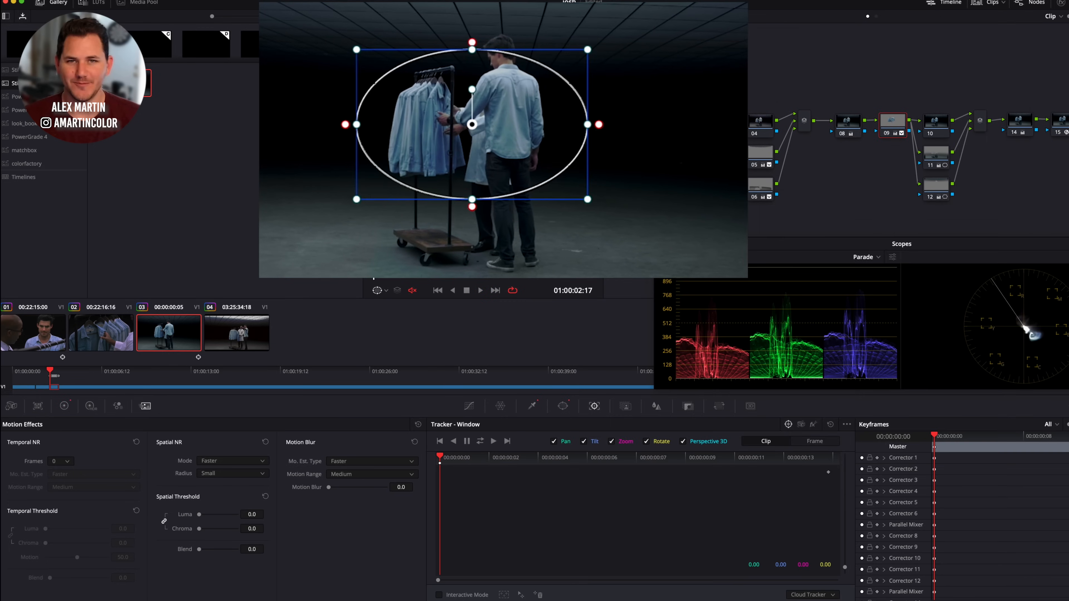
# Track node 09's circular window forward and backward through the clip, and reposition the floating scopes window
pyautogui.click(481, 441)
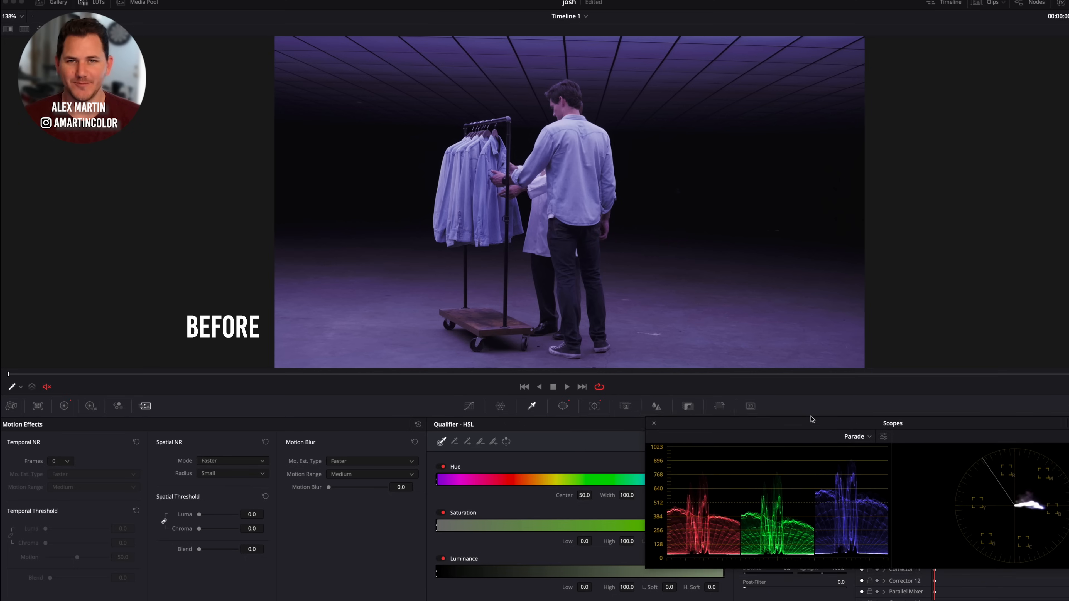
pyautogui.moveTo(817, 426); pyautogui.dragTo(781, 401)
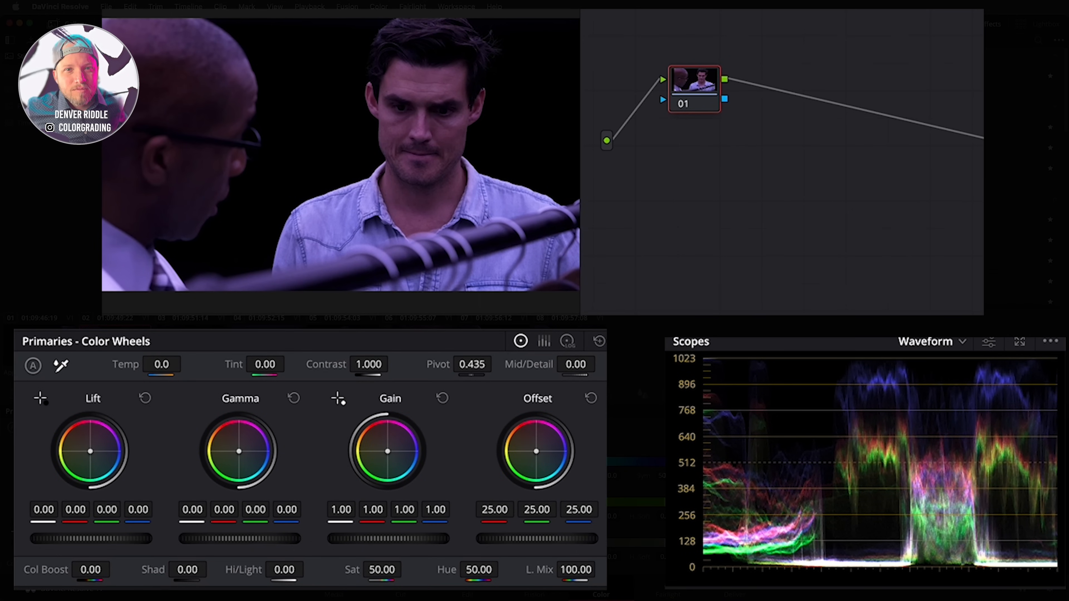
# Neutralize node 01's purple cast with Gain 0.98/1.04/0.61, Gamma -0.01/0.01/-0.03 and log Highlights -0.16/-0.09/1.37
pyautogui.moveTo(387, 451); pyautogui.dragTo(381, 453)
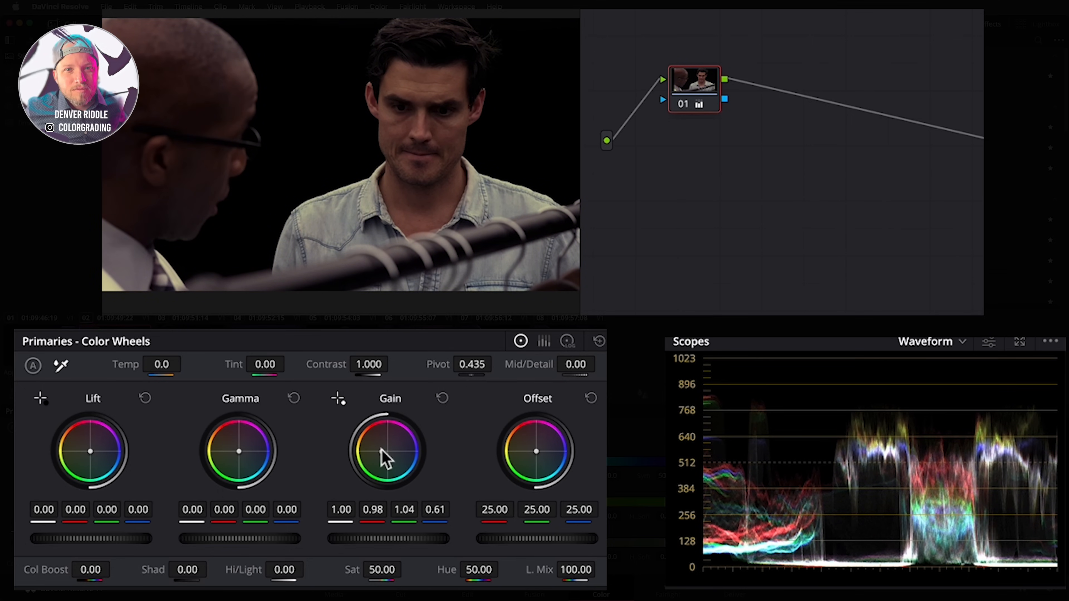
pyautogui.moveTo(239, 451); pyautogui.dragTo(235, 450)
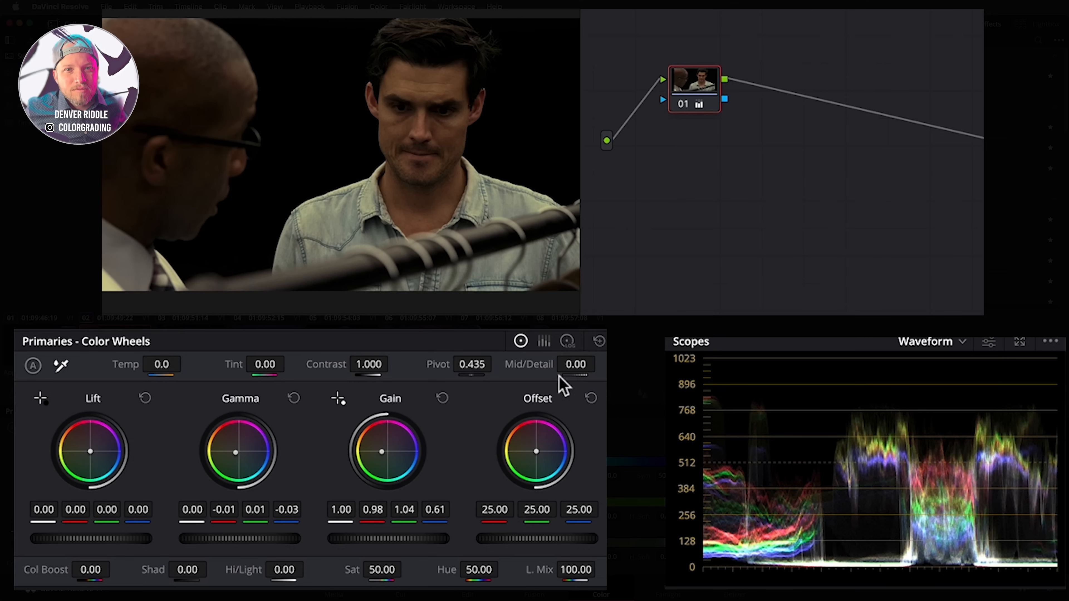
pyautogui.click(567, 341)
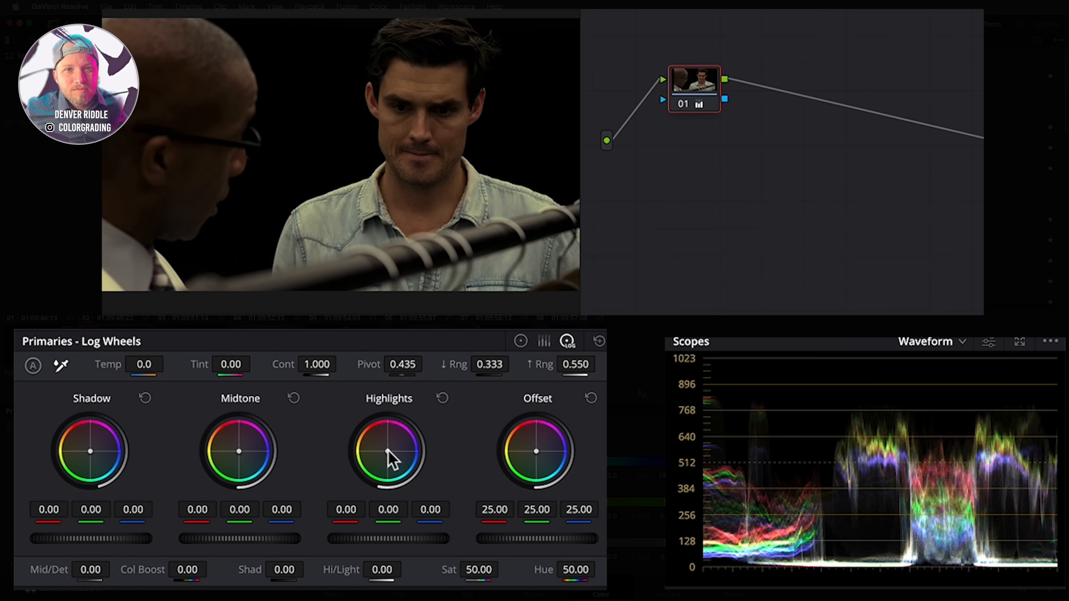
pyautogui.moveTo(387, 451); pyautogui.dragTo(414, 453)
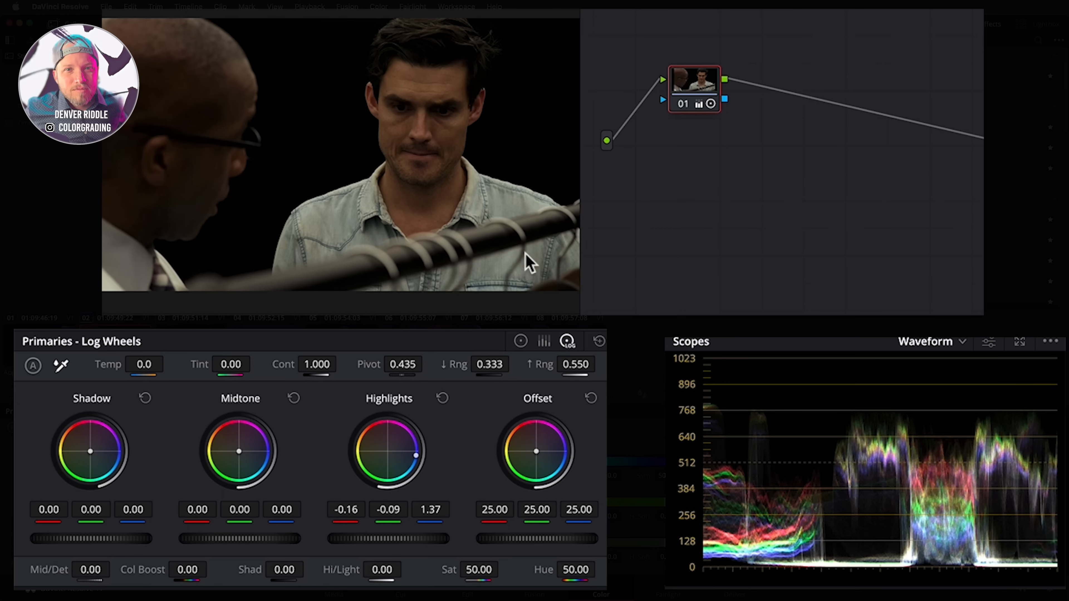
# Add a parallel node beside node 01
pyautogui.rightClick(695, 86)
pyautogui.moveTo(741, 173)
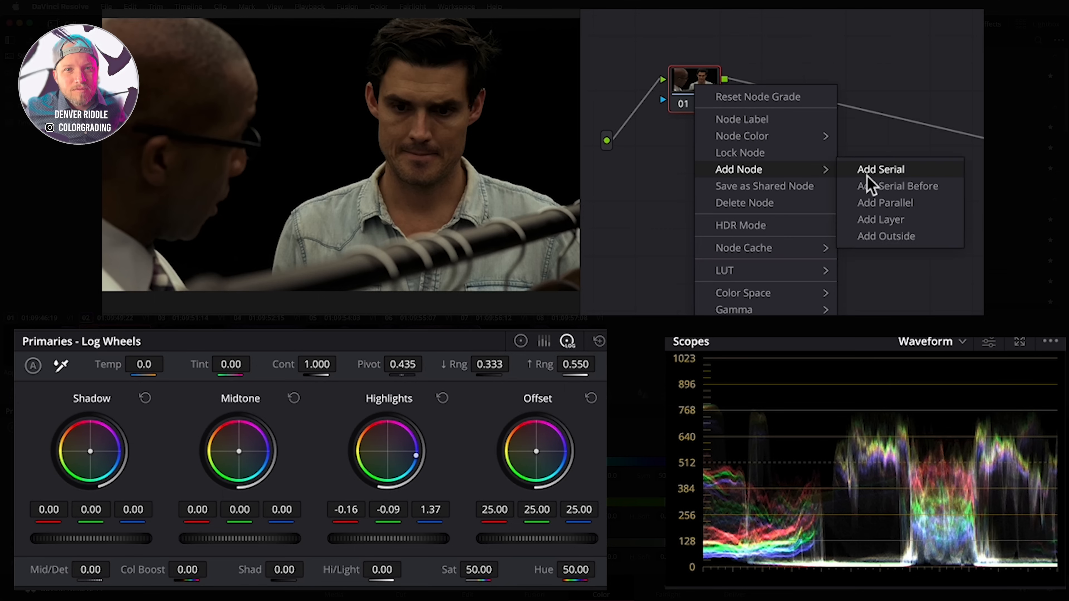
pyautogui.click(838, 220)
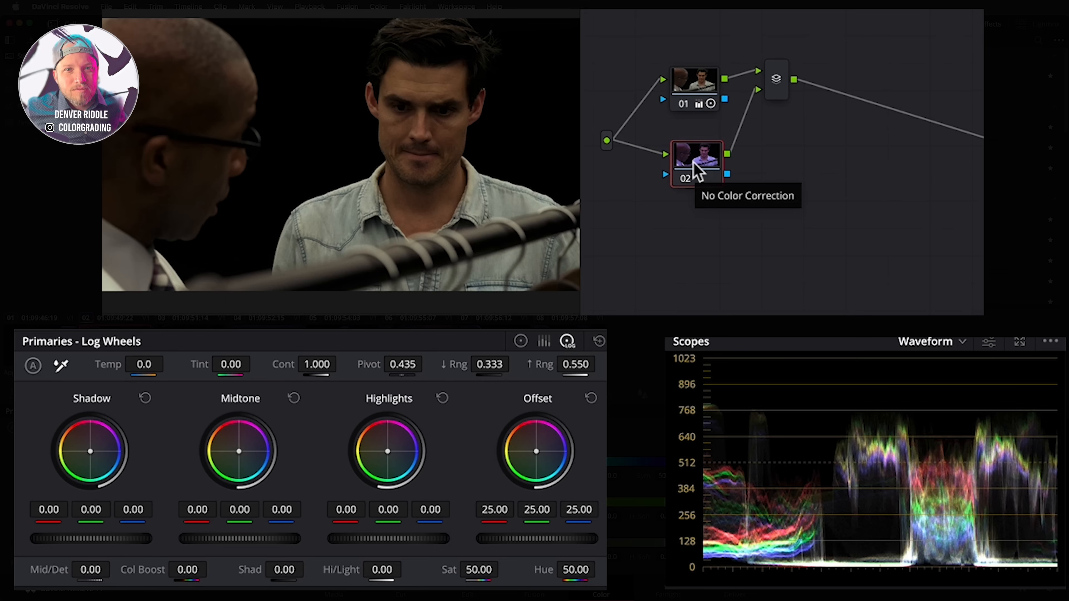
# Brighten node 02 by setting its primaries to Offset 31.90, Gain 1.11 and Gamma 0.01
pyautogui.click(520, 341)
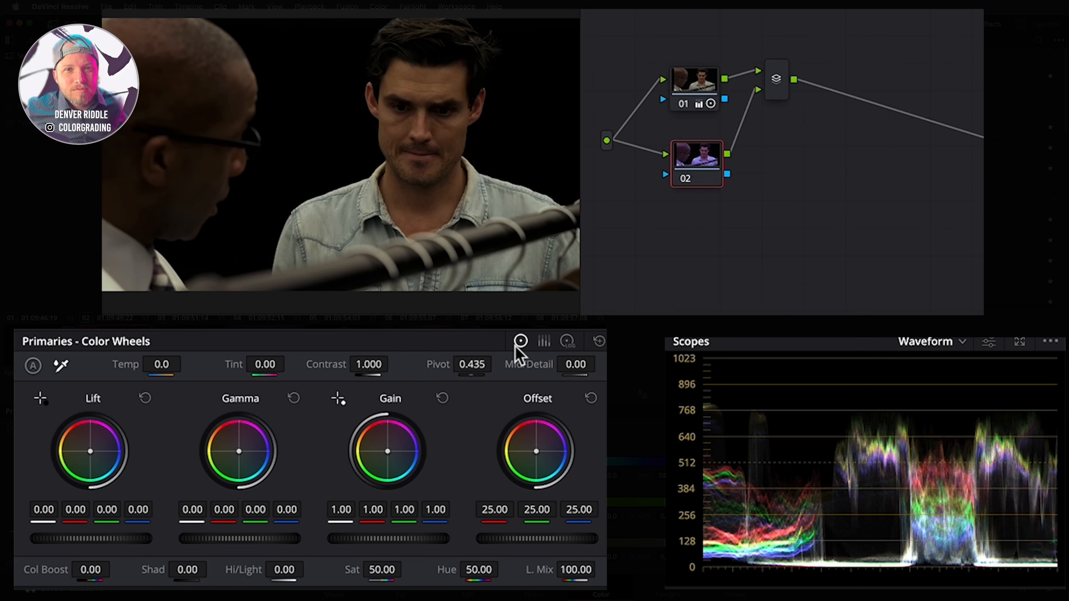
pyautogui.moveTo(489, 539); pyautogui.dragTo(520, 543)
pyautogui.moveTo(357, 541); pyautogui.dragTo(393, 544)
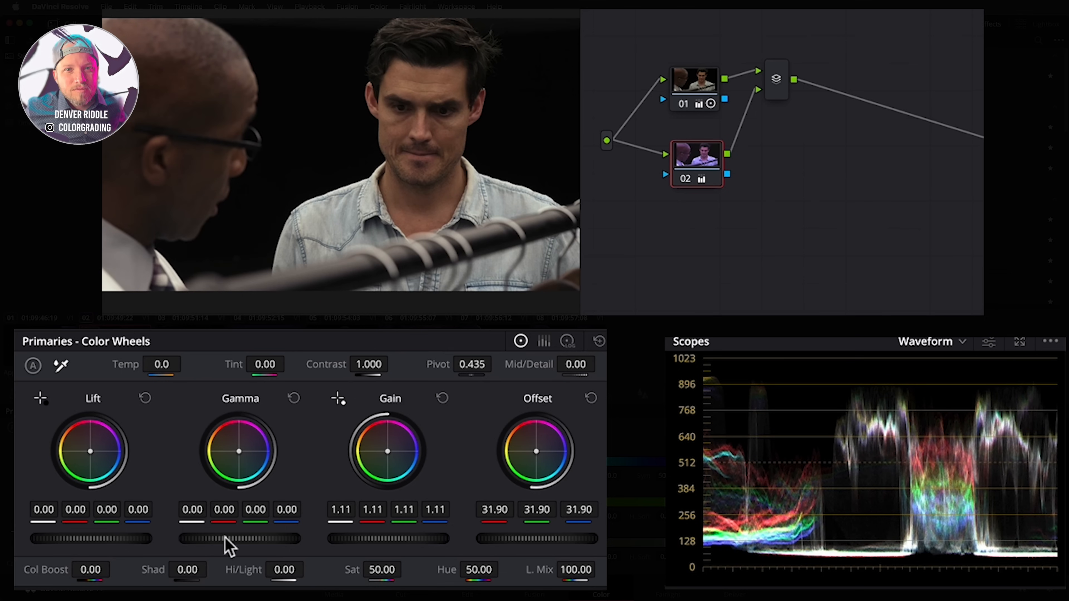
pyautogui.moveTo(225, 546); pyautogui.dragTo(198, 547)
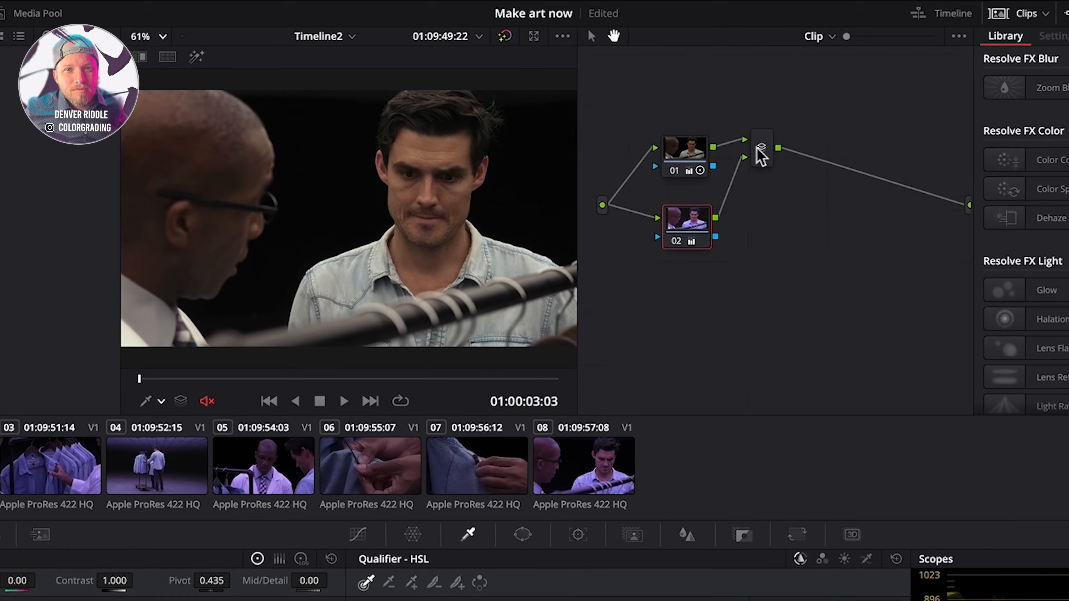
# Add a serial node after the mixer that combines nodes 01 and 02
pyautogui.click(695, 119)
pyautogui.rightClick(775, 159)
pyautogui.moveTo(862, 165)
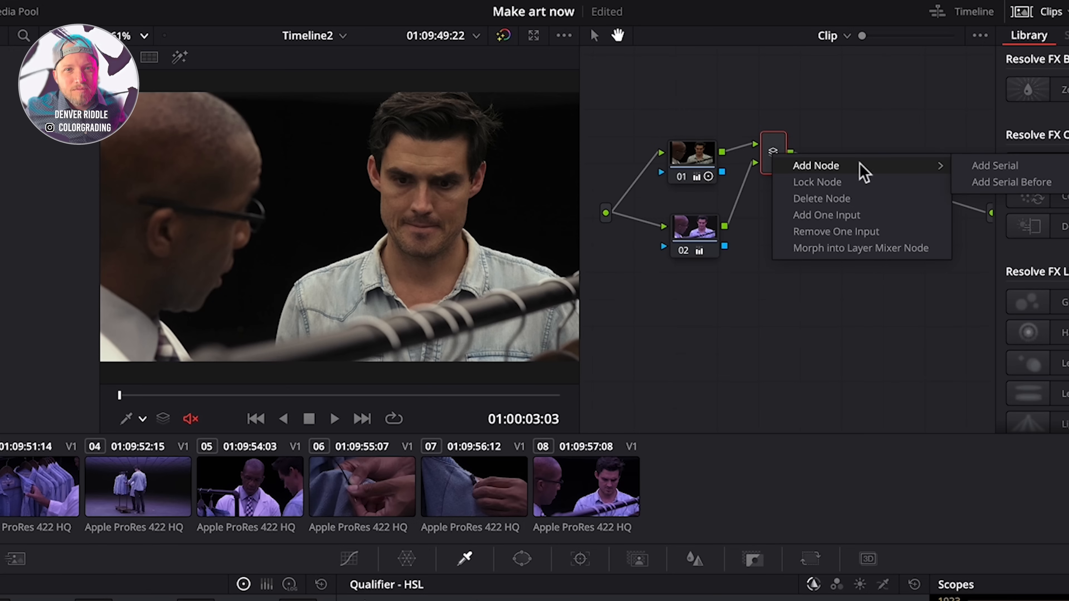
pyautogui.click(968, 167)
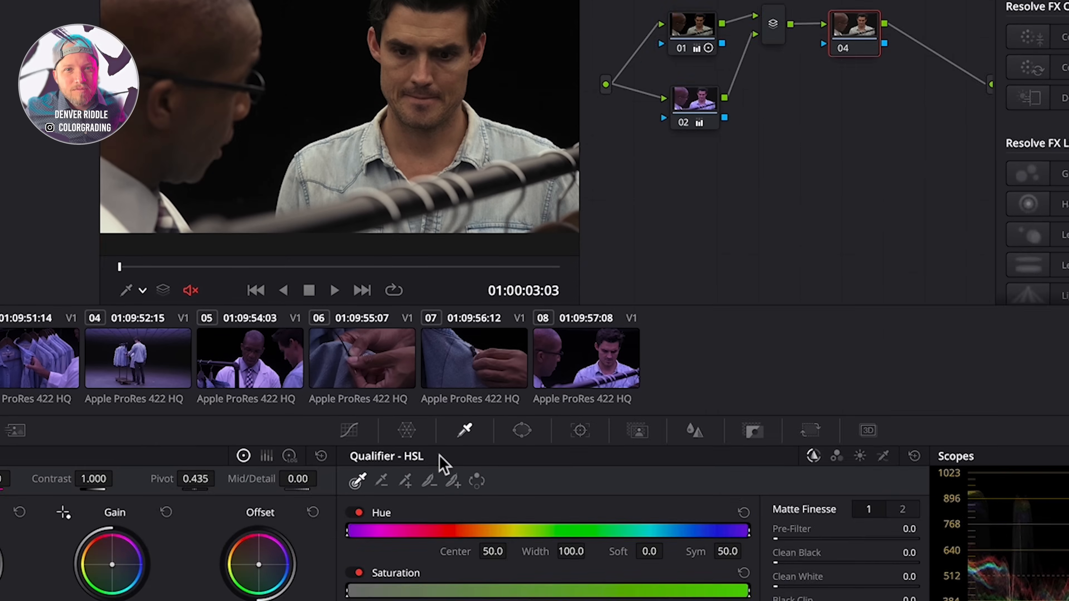
# On the new node's Lum Vs Sat curve, pull saturation down to zero in the deepest shadows and brightest highlights, keeping the midtones anchored
pyautogui.click(349, 430)
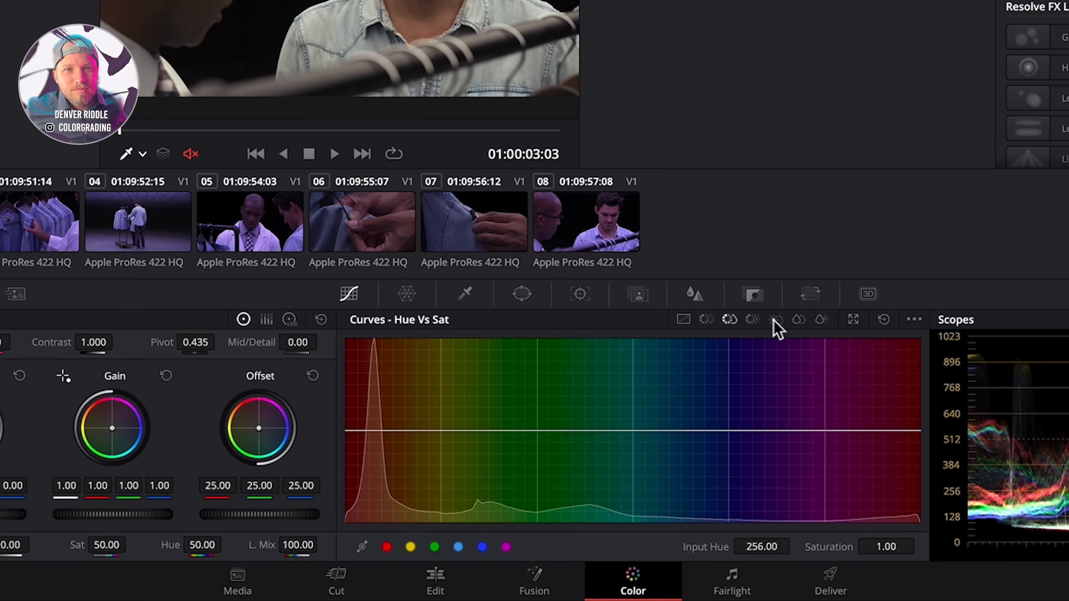
pyautogui.click(774, 455)
pyautogui.click(458, 430)
pyautogui.moveTo(346, 430); pyautogui.dragTo(346, 522)
pyautogui.click(698, 432)
pyautogui.moveTo(919, 430); pyautogui.dragTo(778, 523)
pyautogui.click(346, 522)
pyautogui.moveTo(363, 503); pyautogui.dragTo(421, 523)
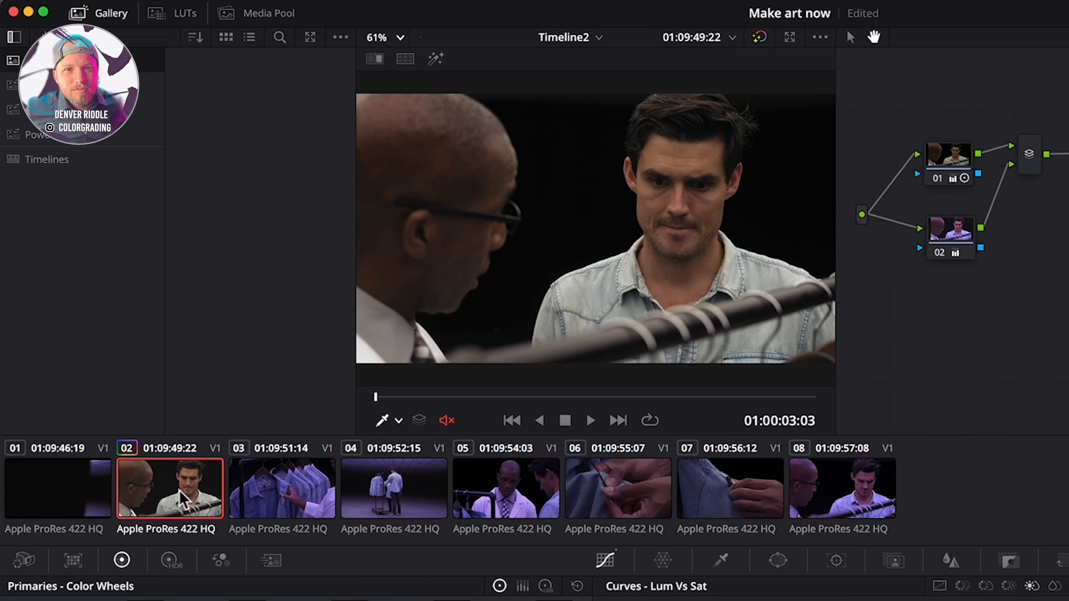
# Add clip 02 to a new group named Group 2 and create a first node at the Group Post-Clip level
pyautogui.rightClick(183, 499)
pyautogui.click(270, 189)
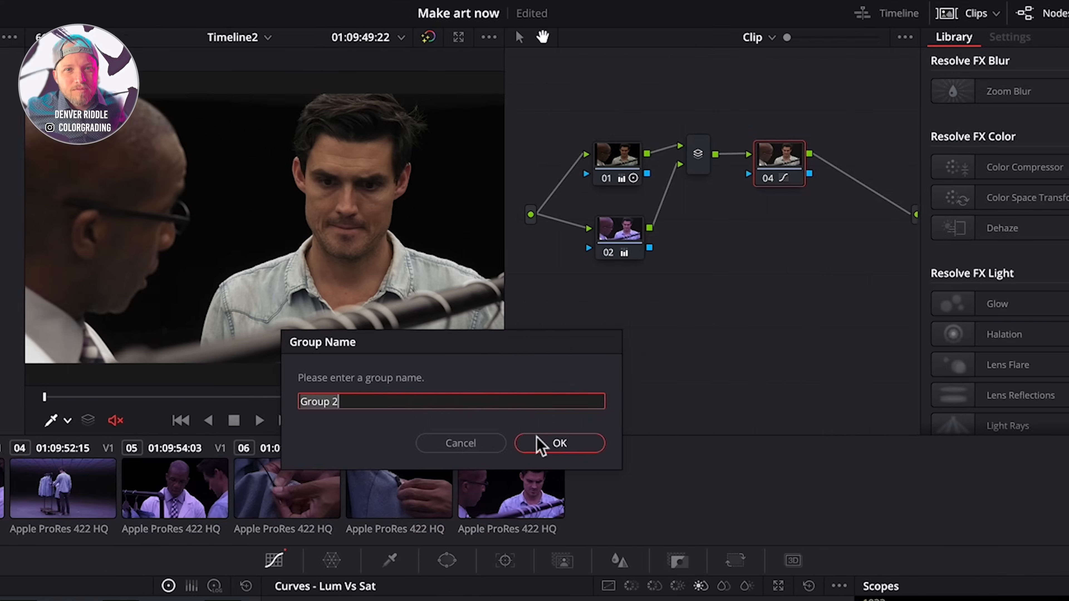
pyautogui.click(538, 438)
pyautogui.click(619, 38)
pyautogui.click(619, 95)
pyautogui.hotkey('alt', 's')
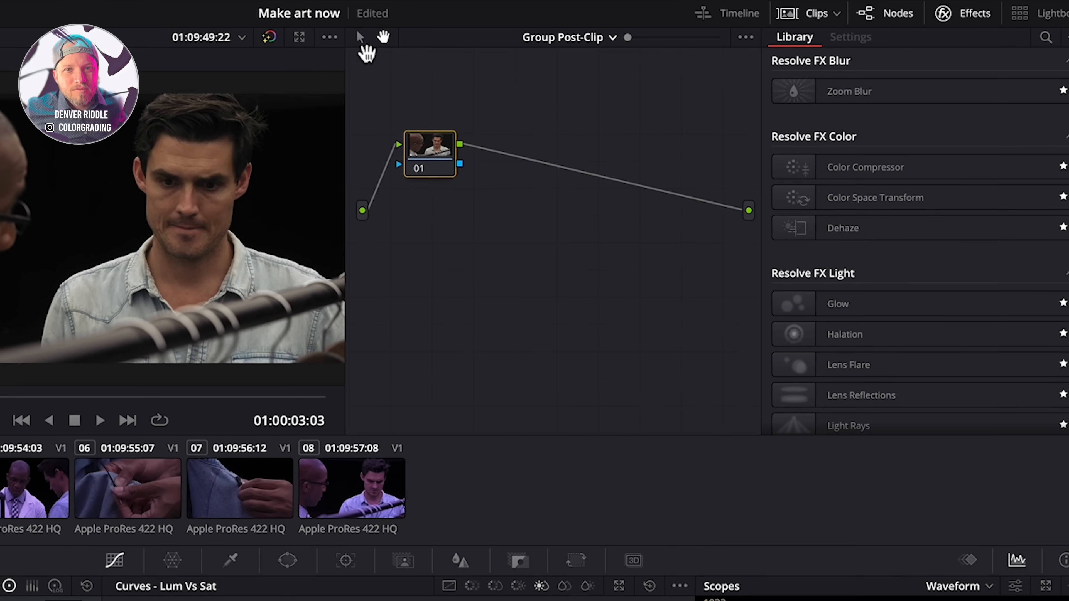
# Apply a Color Space Transform to the group's node 01 and set its Output Gamma to Cineon Film Log
pyautogui.click(359, 36)
pyautogui.moveTo(791, 197); pyautogui.dragTo(427, 148)
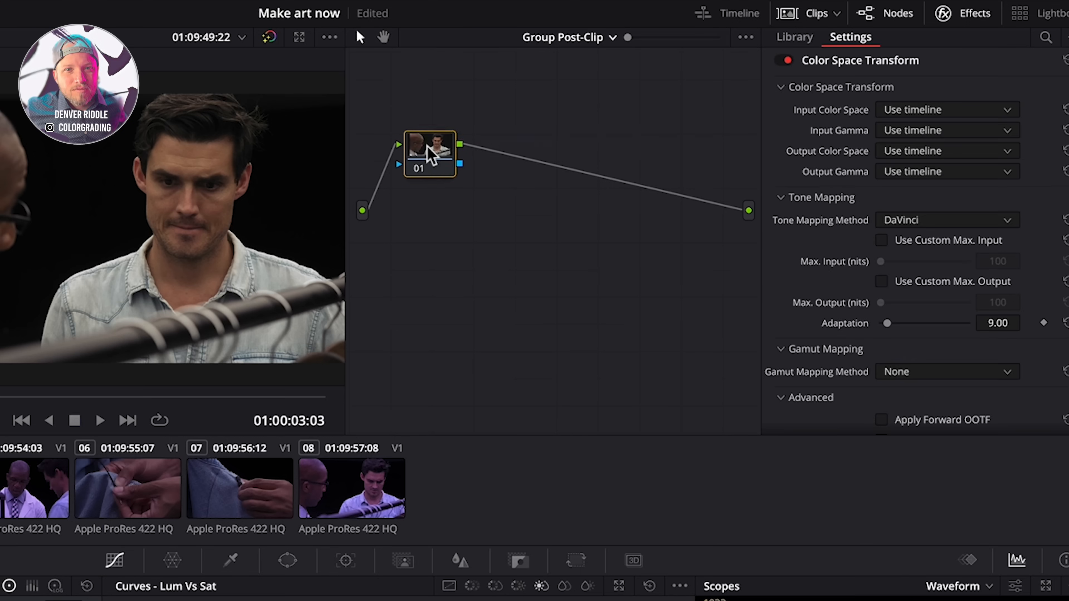
pyautogui.click(997, 171)
pyautogui.scroll(-2, 954, 282)
pyautogui.scroll(-4, 955, 282)
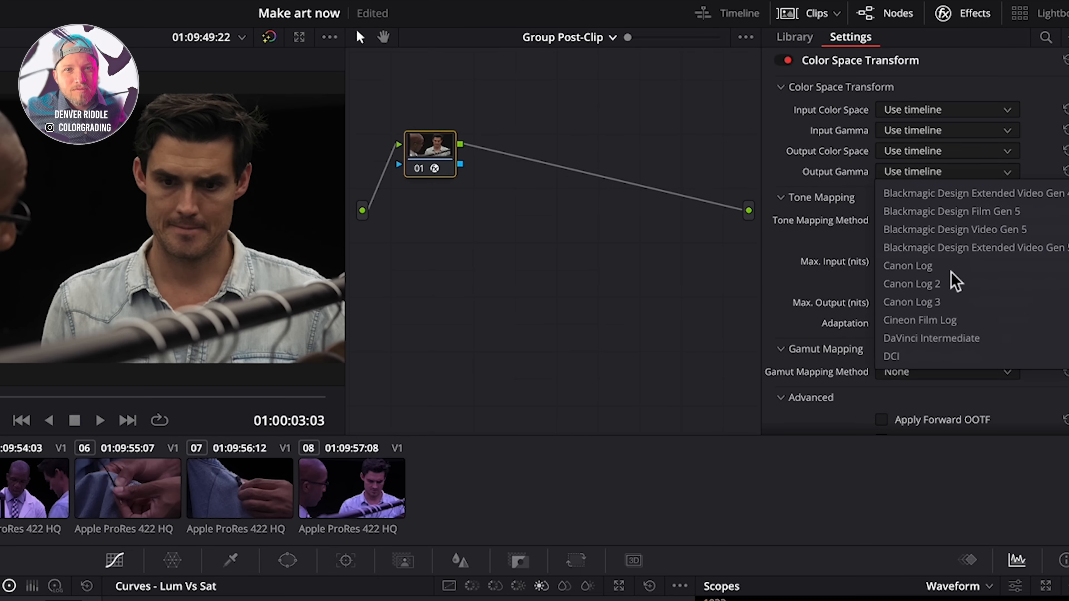
pyautogui.click(945, 321)
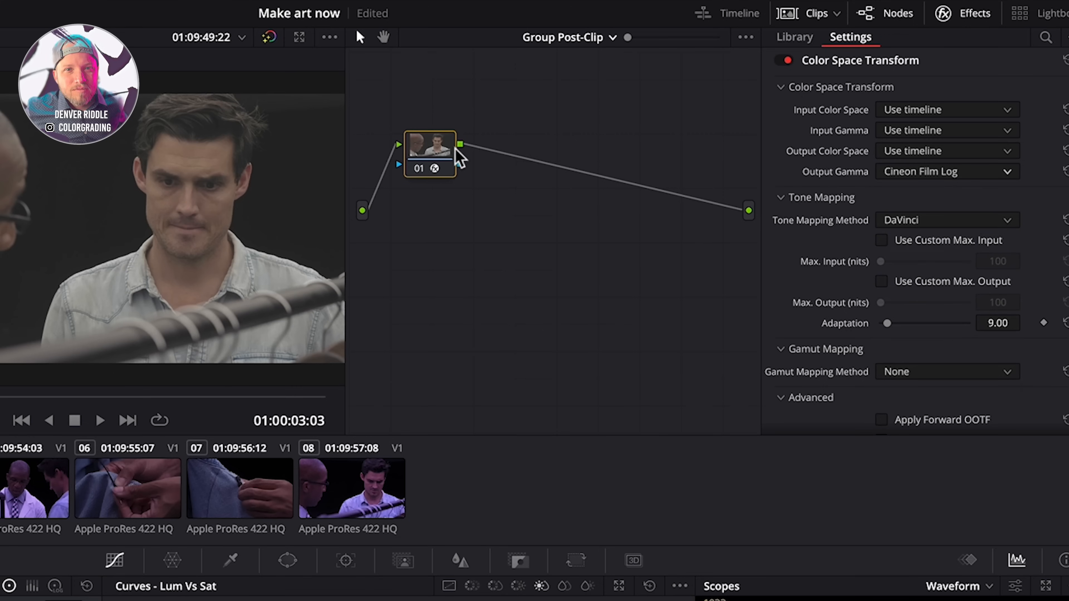
# Add a serial node after the transform and apply the Rec709 Kodak 2383 D65 film look LUT to it
pyautogui.rightClick(437, 156)
pyautogui.moveTo(470, 231)
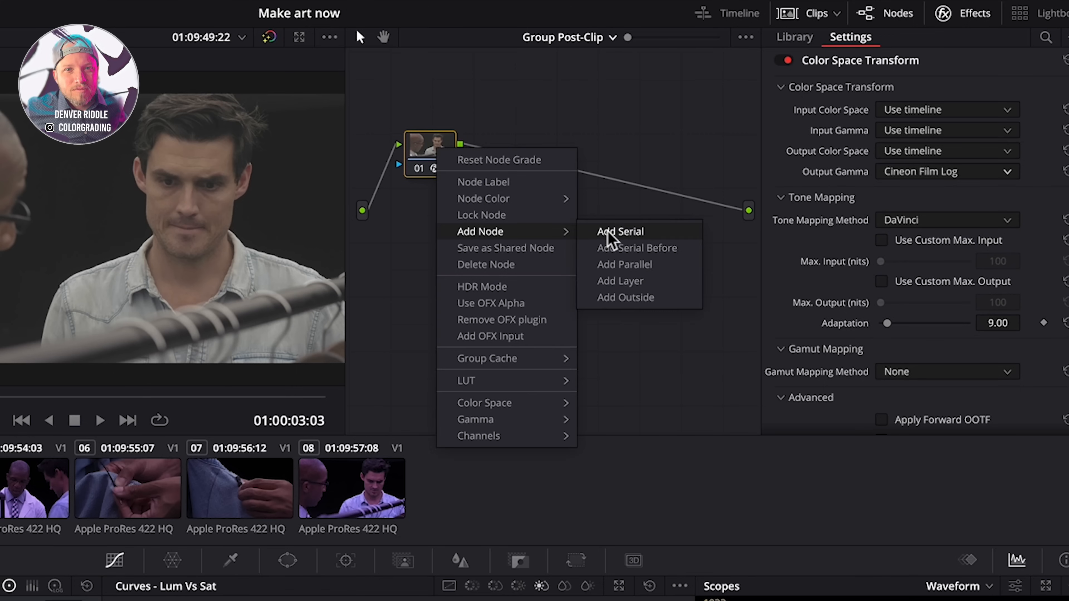
pyautogui.click(606, 232)
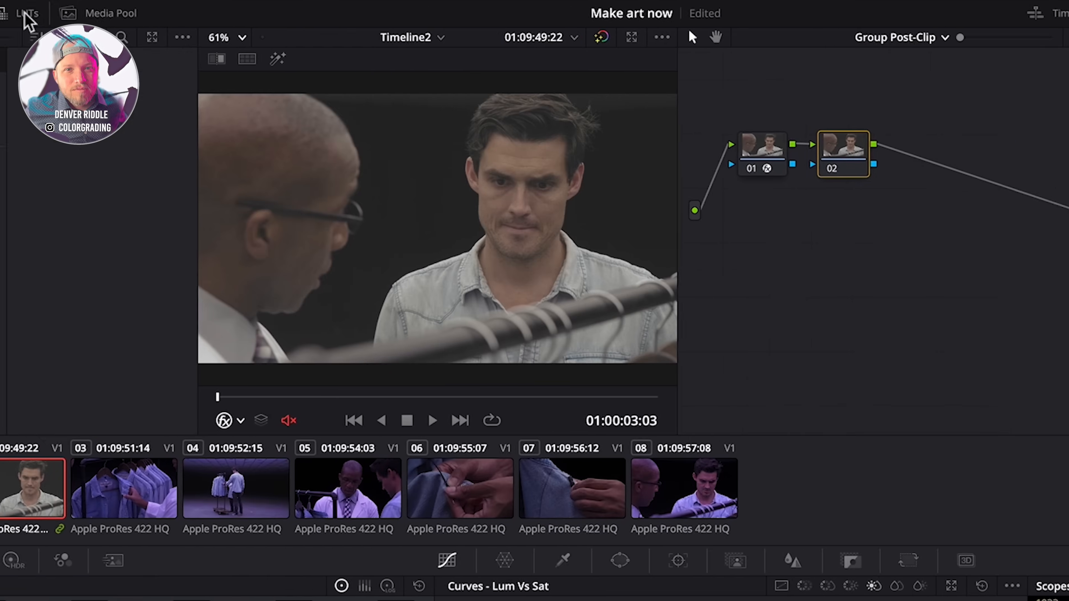
pyautogui.click(169, 16)
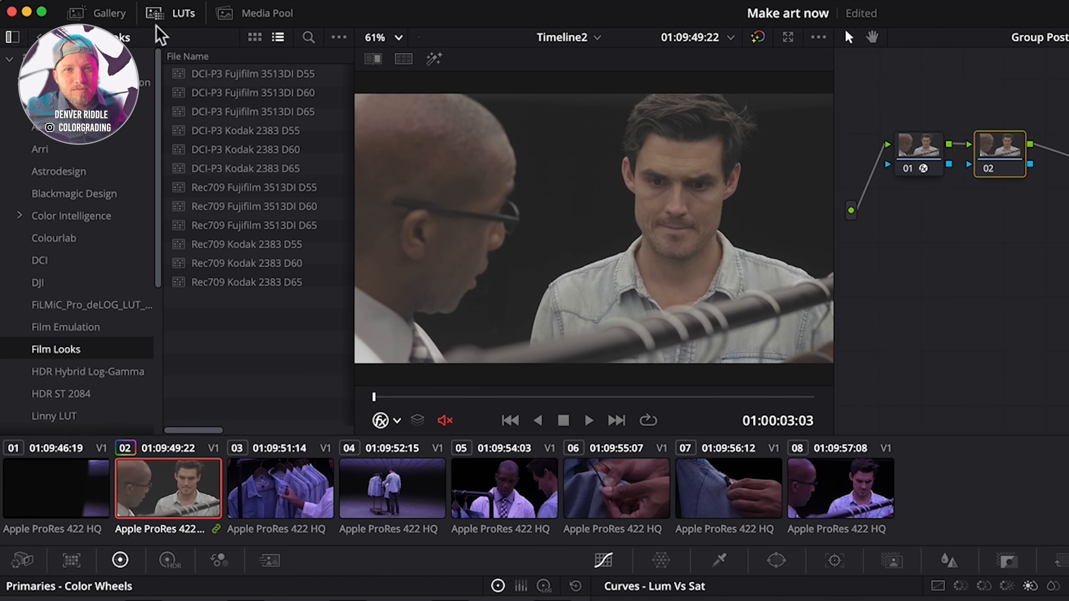
pyautogui.doubleClick(188, 282)
pyautogui.click(118, 20)
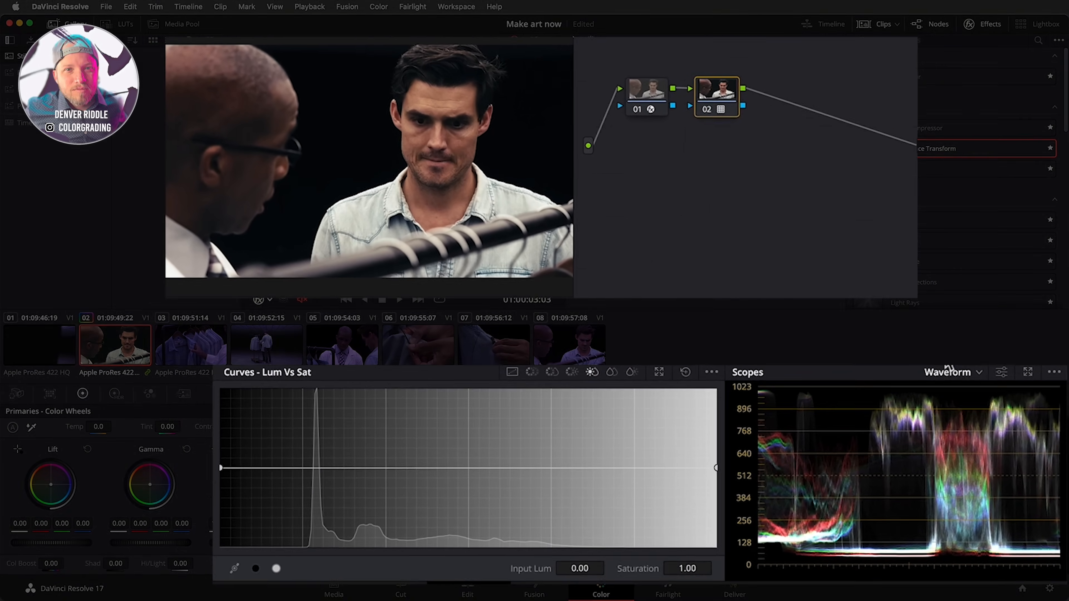
# Switch the scopes to the Vectorscope and add a serial node after the LUT node
pyautogui.click(977, 414)
pyautogui.click(944, 410)
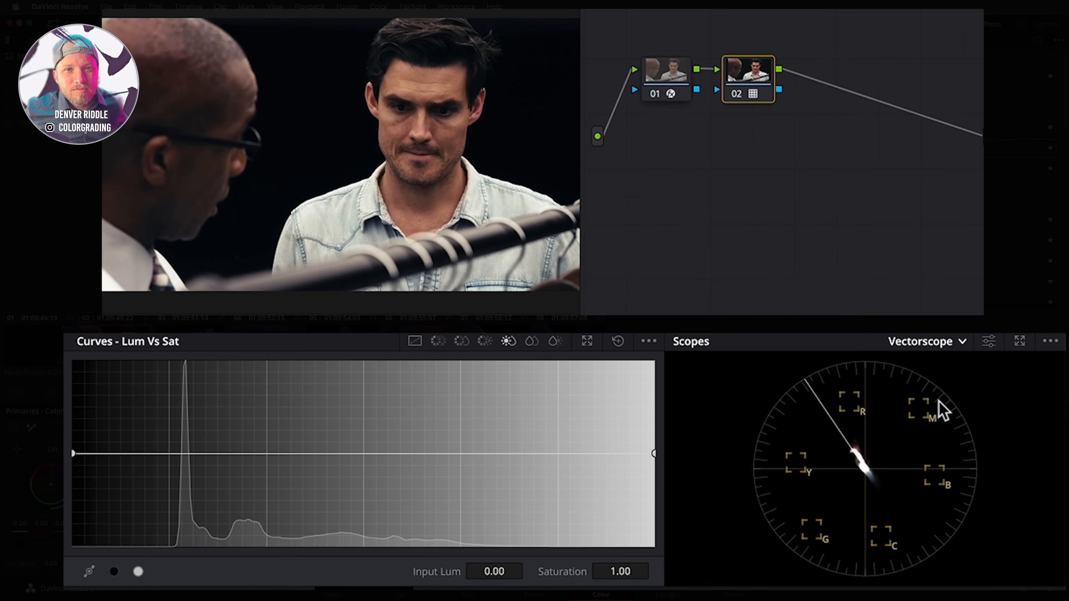
pyautogui.rightClick(764, 79)
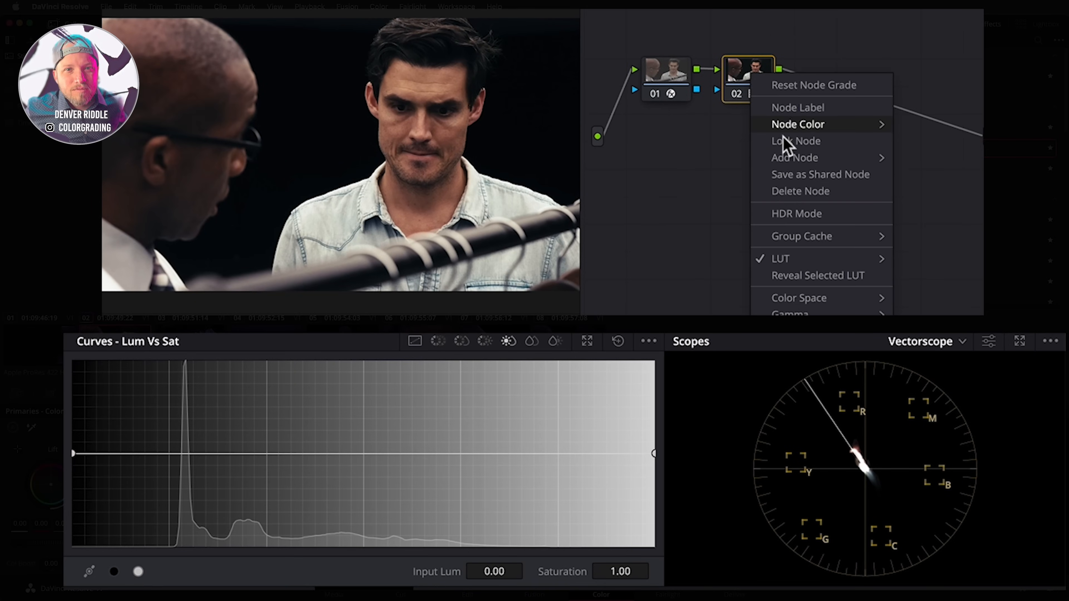
pyautogui.moveTo(873, 168)
pyautogui.click(922, 161)
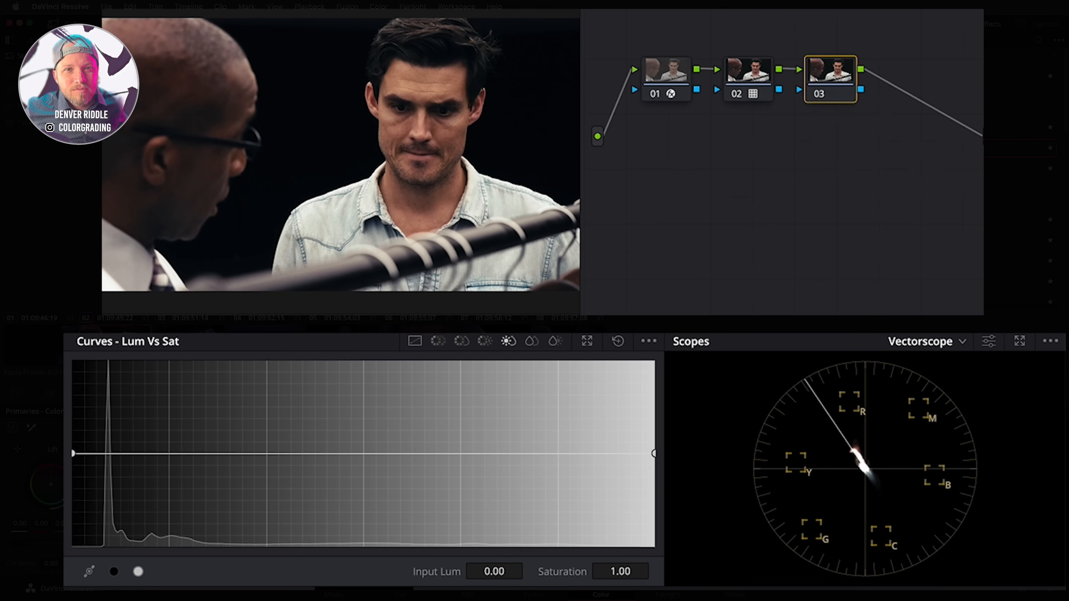
# On node 03's Hue Vs Hue curve, anchor the surrounding hues and rotate the orange skin tones by 2.40 at input hue 277.63
pyautogui.click(437, 341)
pyautogui.click(164, 454)
pyautogui.click(107, 454)
pyautogui.click(546, 455)
pyautogui.moveTo(620, 454); pyautogui.dragTo(620, 455)
pyautogui.click(90, 455)
pyautogui.moveTo(90, 456); pyautogui.dragTo(106, 453)
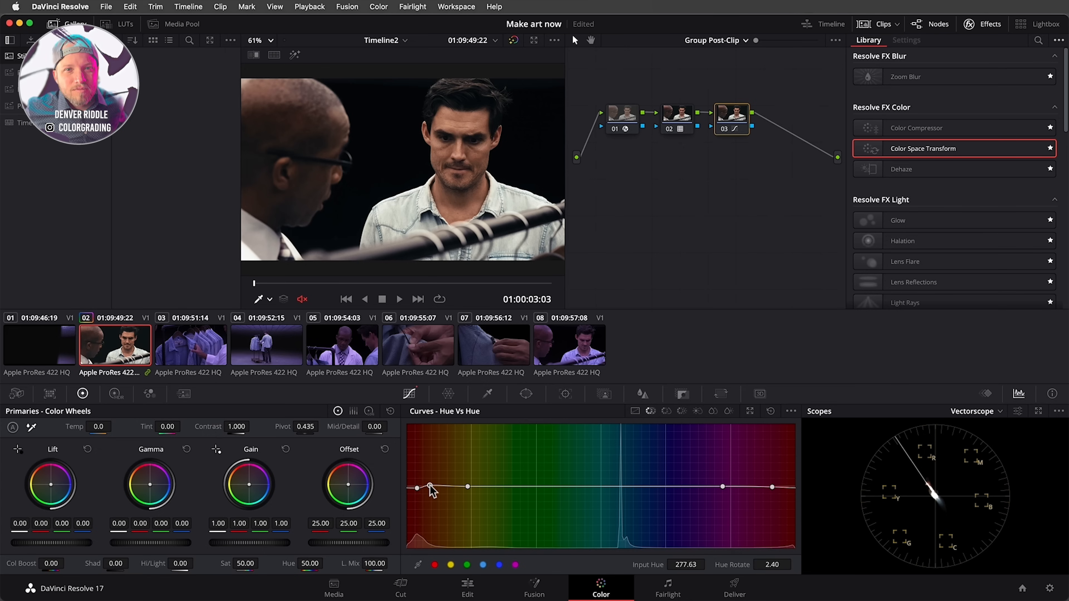
# Return to the clip-level node graph and add a parallel node from node 02, placed below it
pyautogui.click(715, 40)
pyautogui.click(711, 73)
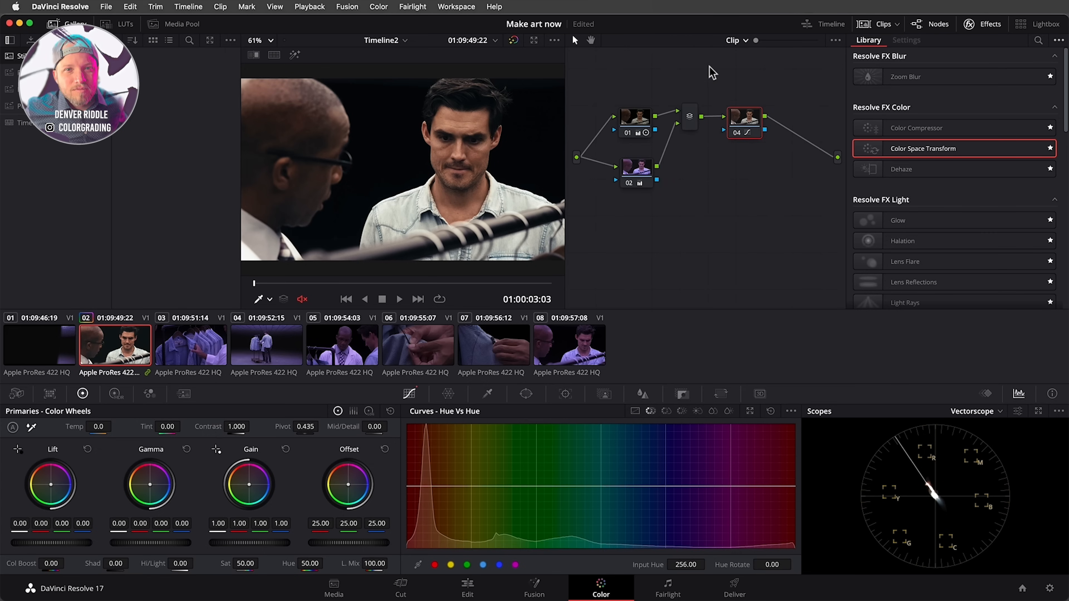
pyautogui.rightClick(642, 170)
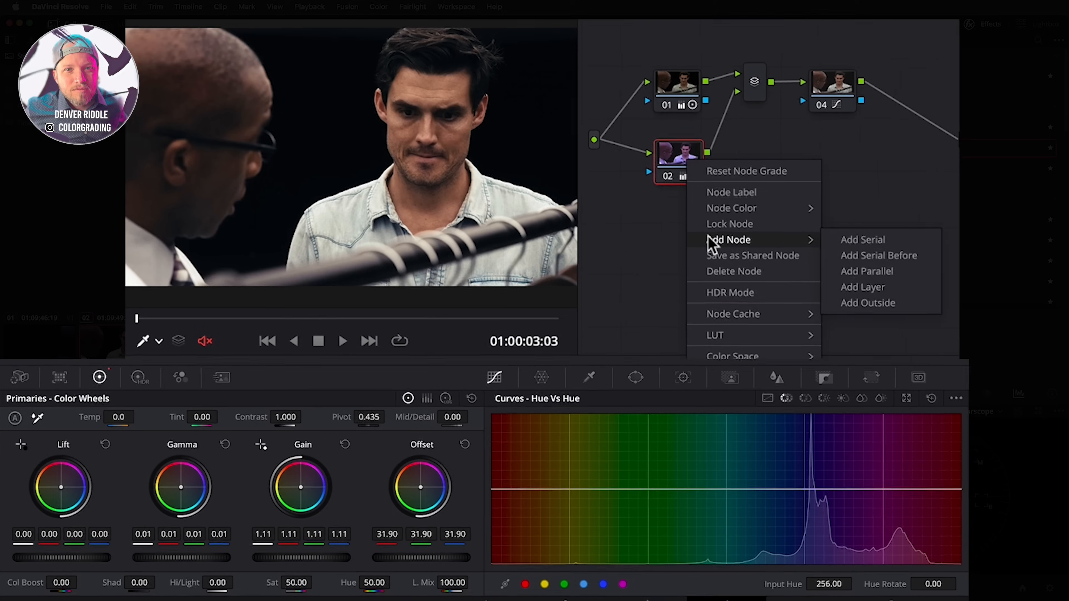
pyautogui.moveTo(704, 237)
pyautogui.click(854, 287)
pyautogui.moveTo(671, 217); pyautogui.dragTo(671, 231)
# Fit a soft circular window around the denim-shirted man's face on node 03 and track it through the clip
pyautogui.click(633, 378)
pyautogui.click(511, 485)
pyautogui.moveTo(336, 81); pyautogui.dragTo(337, 54)
pyautogui.moveTo(337, 154); pyautogui.dragTo(419, 111)
pyautogui.moveTo(419, 64); pyautogui.dragTo(421, 64)
pyautogui.moveTo(492, 114); pyautogui.dragTo(485, 114)
pyautogui.moveTo(493, 114); pyautogui.dragTo(502, 115)
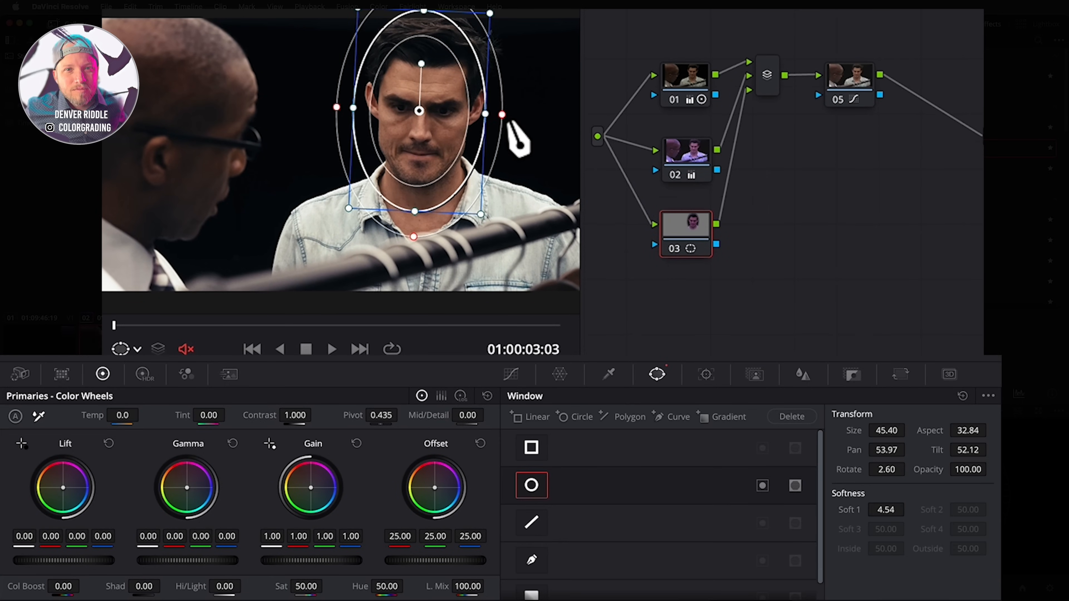
pyautogui.click(706, 373)
pyautogui.click(573, 417)
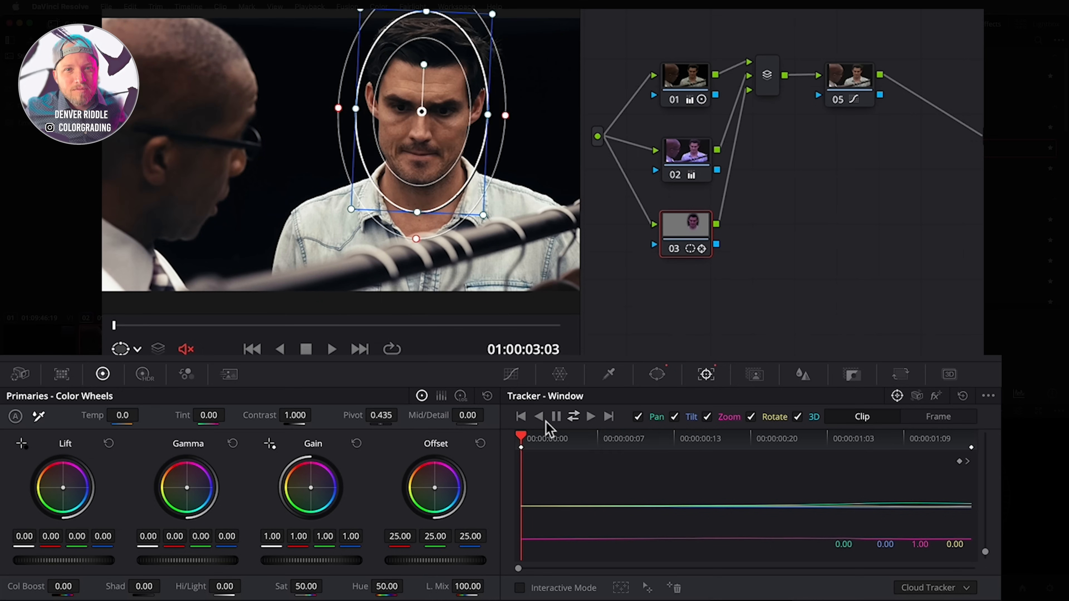
# Lift the windowed face with the HDR wheels, setting Dark exposure to 0.42 and Shadow exposure to 0.17
pyautogui.click(143, 374)
pyautogui.click(147, 444)
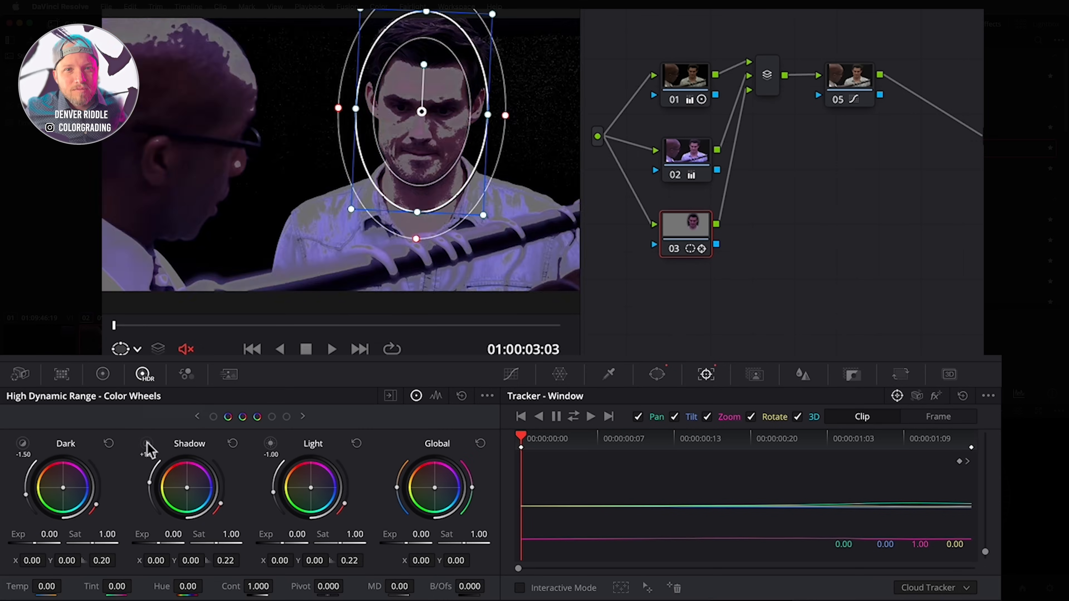
pyautogui.moveTo(154, 543); pyautogui.dragTo(156, 544)
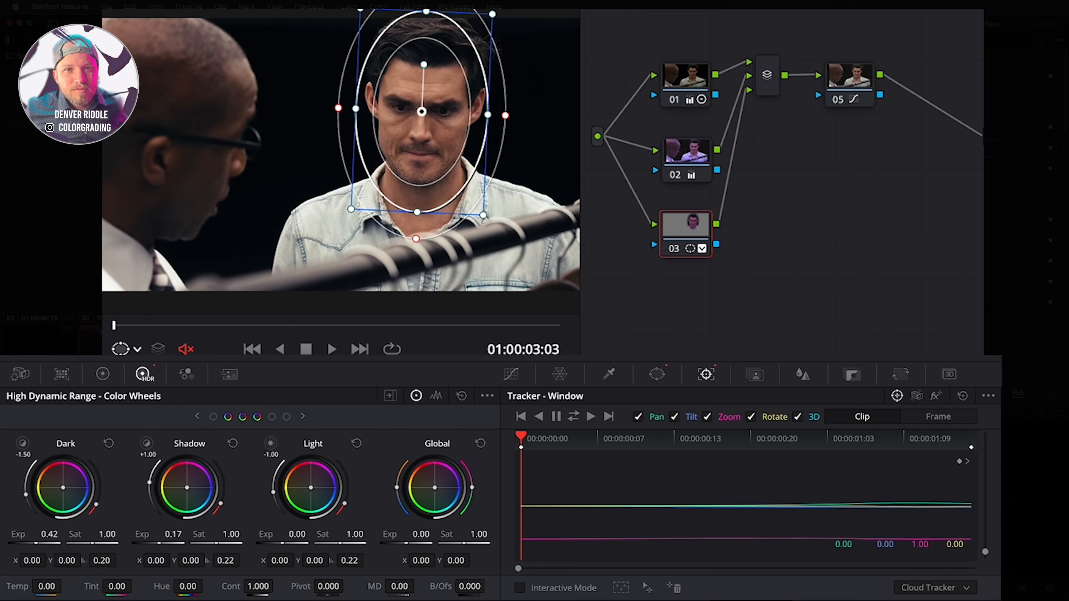
# Add another parallel node from node 03
pyautogui.rightClick(684, 232)
pyautogui.moveTo(728, 313)
pyautogui.click(869, 346)
# Qualify the denim shirt on node 04 with hue center 100.0, width 8.6, saturation 2.9 to 8.8, luminance high 73.1 and Pre-Filter 53.4
pyautogui.click(613, 376)
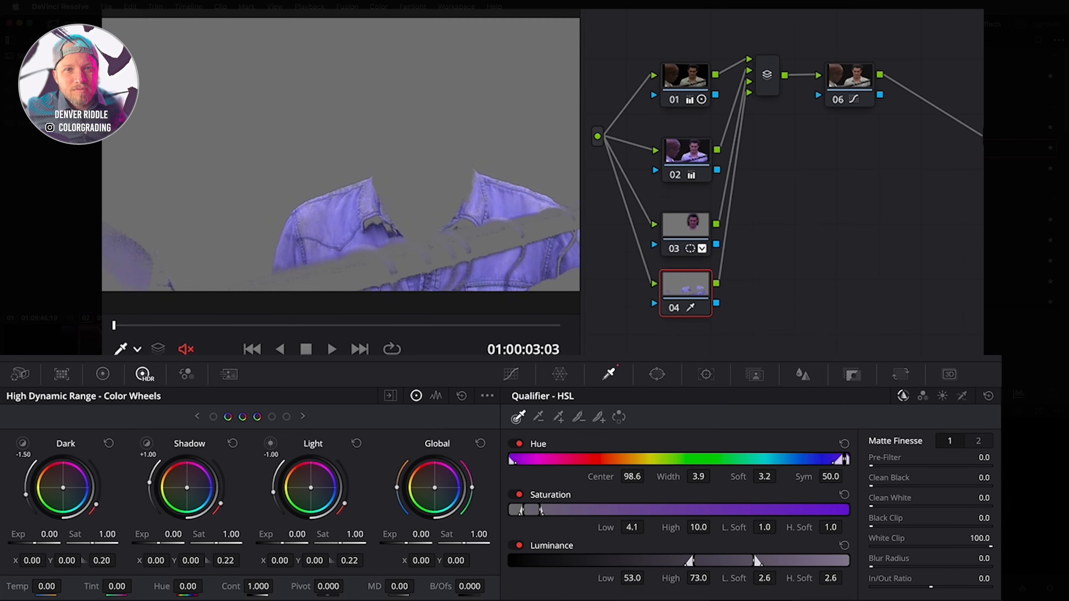
pyautogui.moveTo(640, 482)
pyautogui.mouseDown()
pyautogui.moveTo(715, 479)
pyautogui.moveTo(648, 479)
pyautogui.mouseUp()
pyautogui.moveTo(641, 535); pyautogui.dragTo(635, 533)
pyautogui.moveTo(705, 534); pyautogui.dragTo(699, 533)
pyautogui.moveTo(771, 531); pyautogui.dragTo(790, 526)
pyautogui.moveTo(701, 582); pyautogui.dragTo(702, 581)
pyautogui.moveTo(985, 459); pyautogui.dragTo(1002, 459)
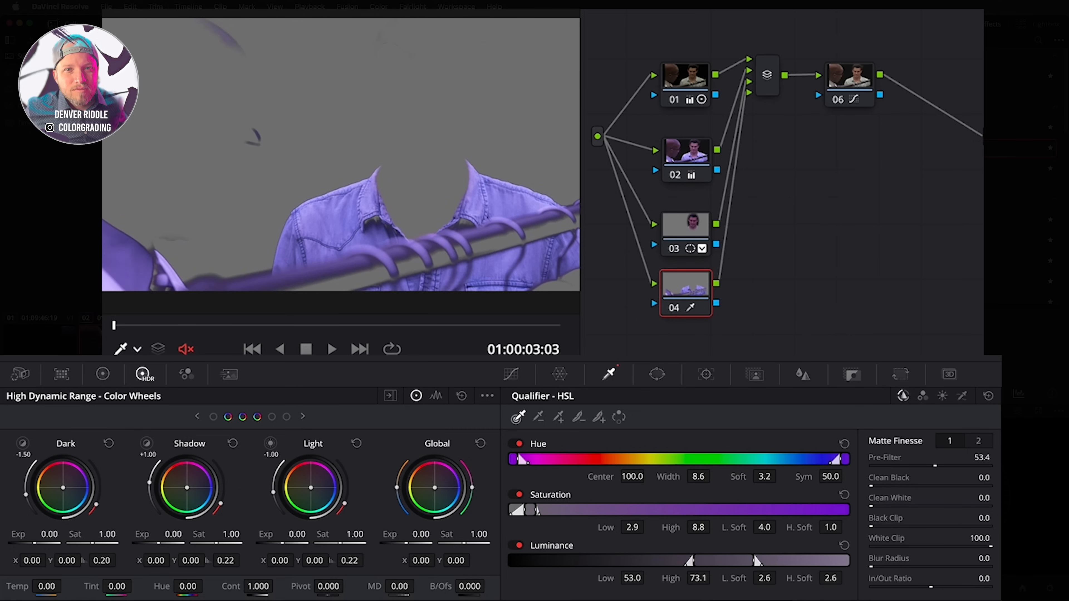
# Limit the shirt key with a wide, slanted rectangular window over the lower frame, softening its upper edge
pyautogui.click(657, 374)
pyautogui.click(531, 447)
pyautogui.moveTo(336, 155); pyautogui.dragTo(341, 190)
pyautogui.moveTo(272, 190); pyautogui.dragTo(110, 212)
pyautogui.moveTo(412, 189); pyautogui.dragTo(555, 177)
pyautogui.moveTo(333, 249); pyautogui.dragTo(342, 296)
pyautogui.moveTo(333, 169); pyautogui.dragTo(325, 143)
pyautogui.moveTo(325, 140); pyautogui.dragTo(324, 125)
# Darken the qualified denim shirt by setting node 04's Gamma to -0.15, -0.19, -0.14 and -0.12
pyautogui.click(104, 373)
pyautogui.moveTo(223, 566); pyautogui.dragTo(152, 566)
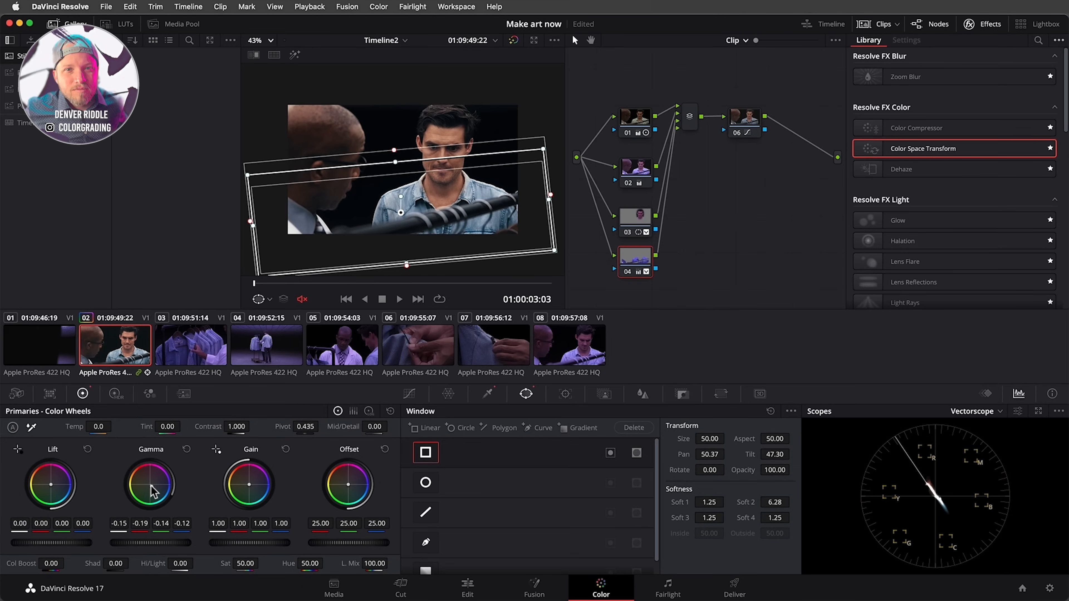
# Grab a still of the graded clip 02
pyautogui.rightClick(388, 159)
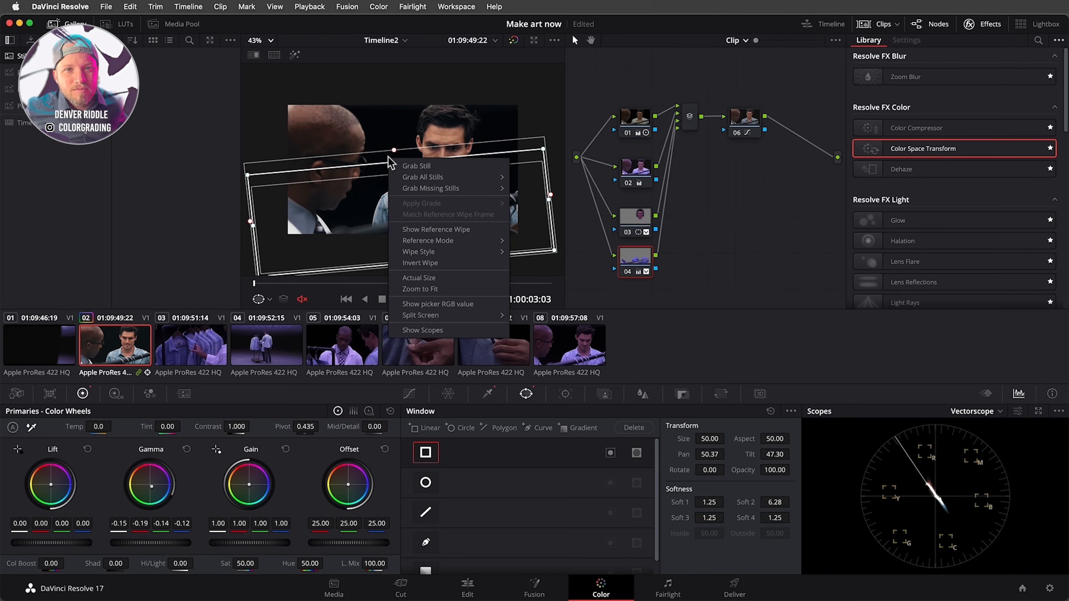
pyautogui.click(412, 166)
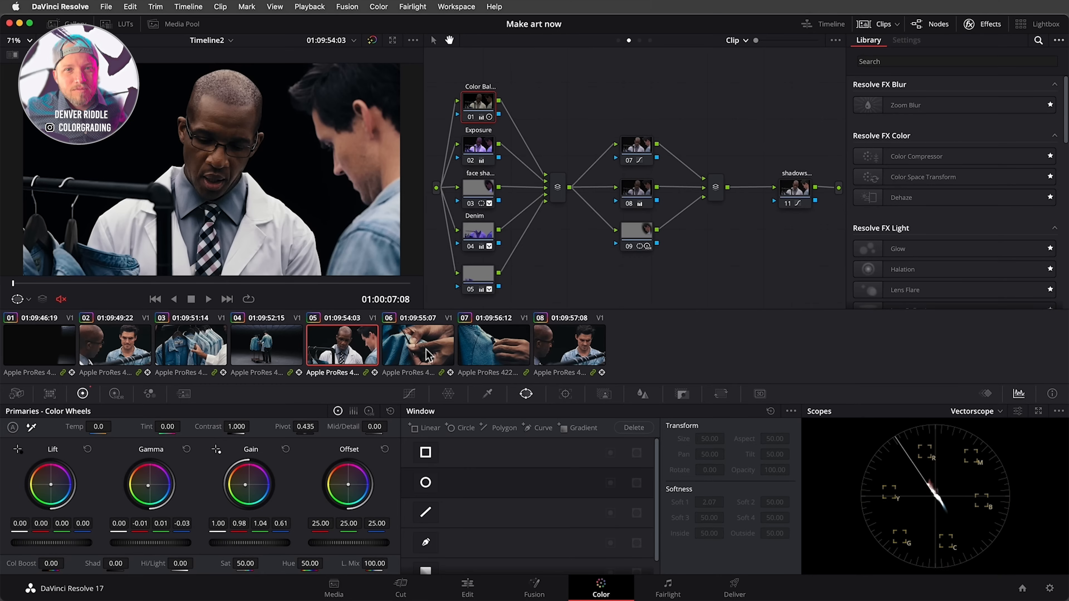
# Review the grades and node graphs of clips 06, 07, 03, 01 and 04
pyautogui.click(428, 355)
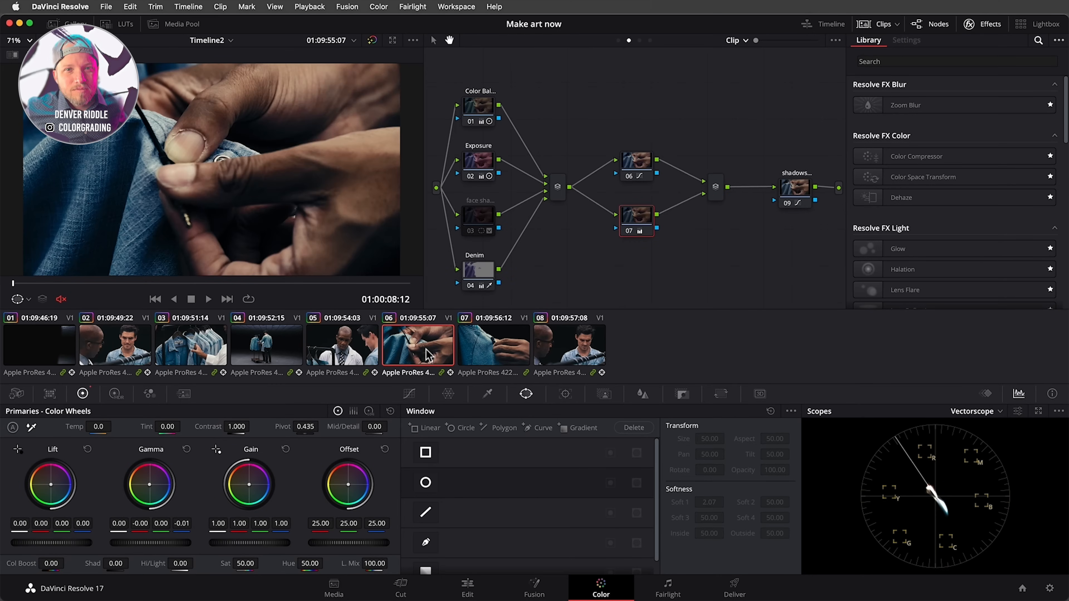
pyautogui.click(504, 353)
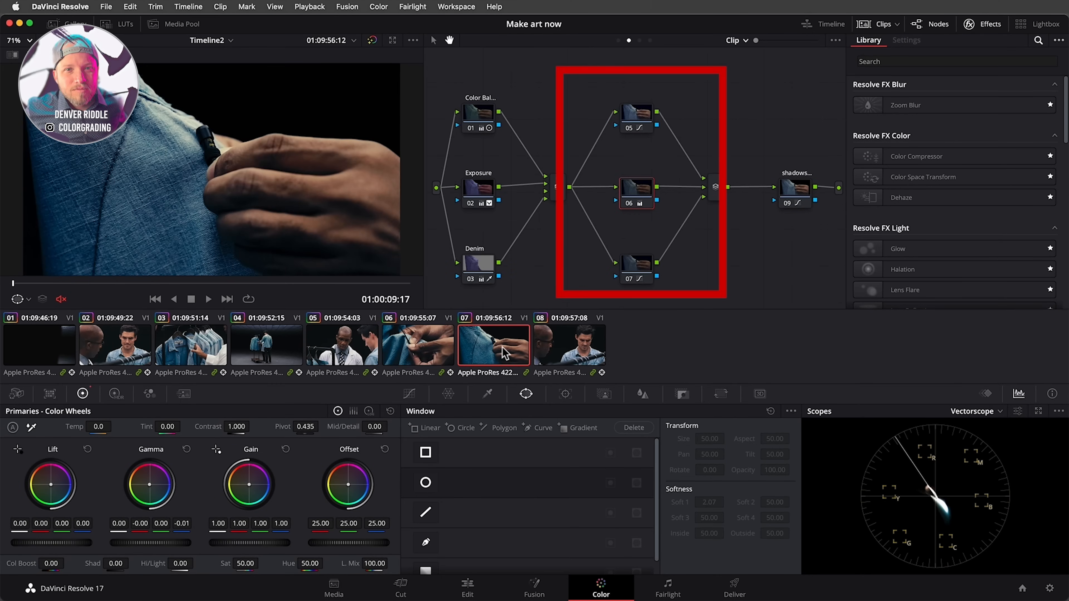
pyautogui.click(196, 352)
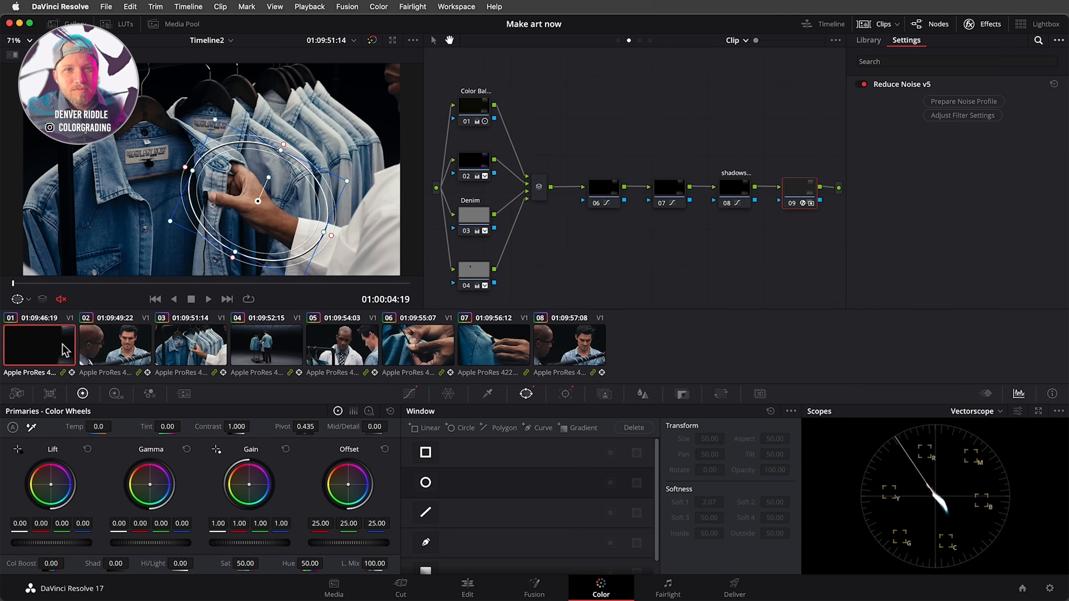
pyautogui.click(65, 350)
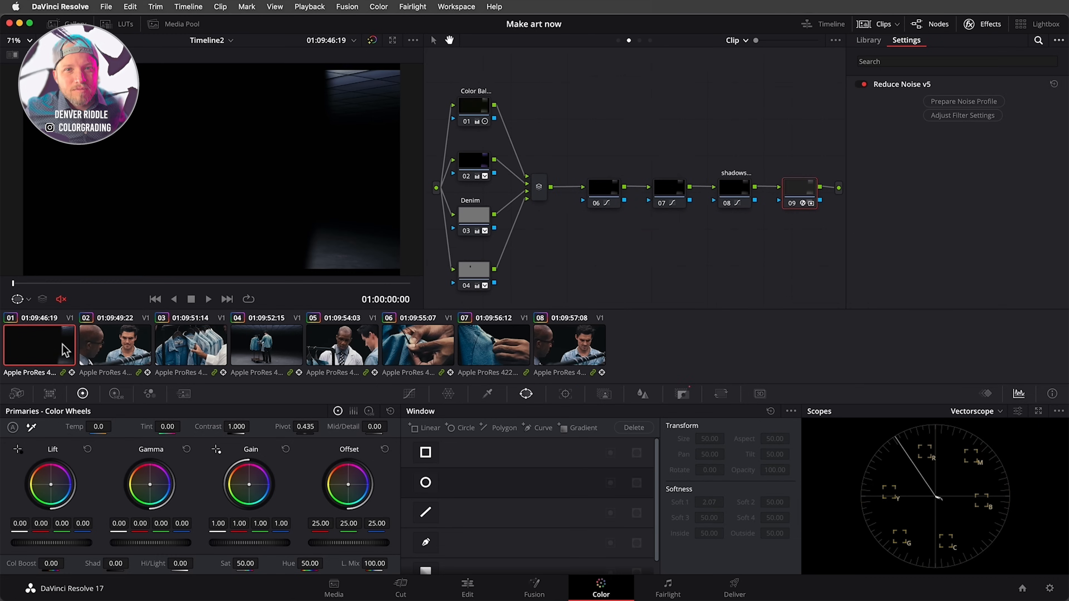
pyautogui.click(287, 284)
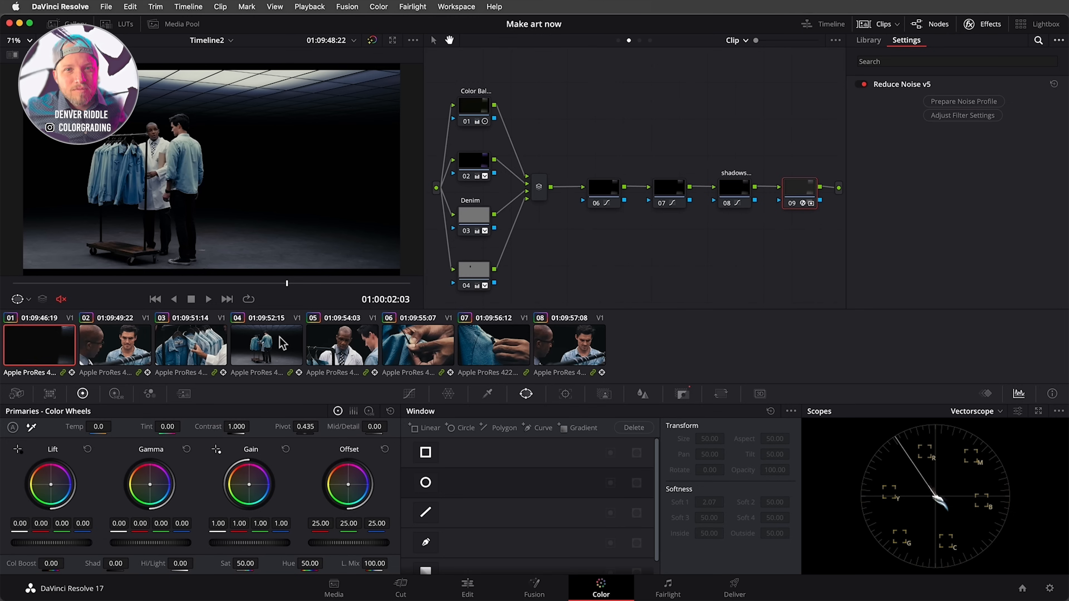
pyautogui.click(281, 344)
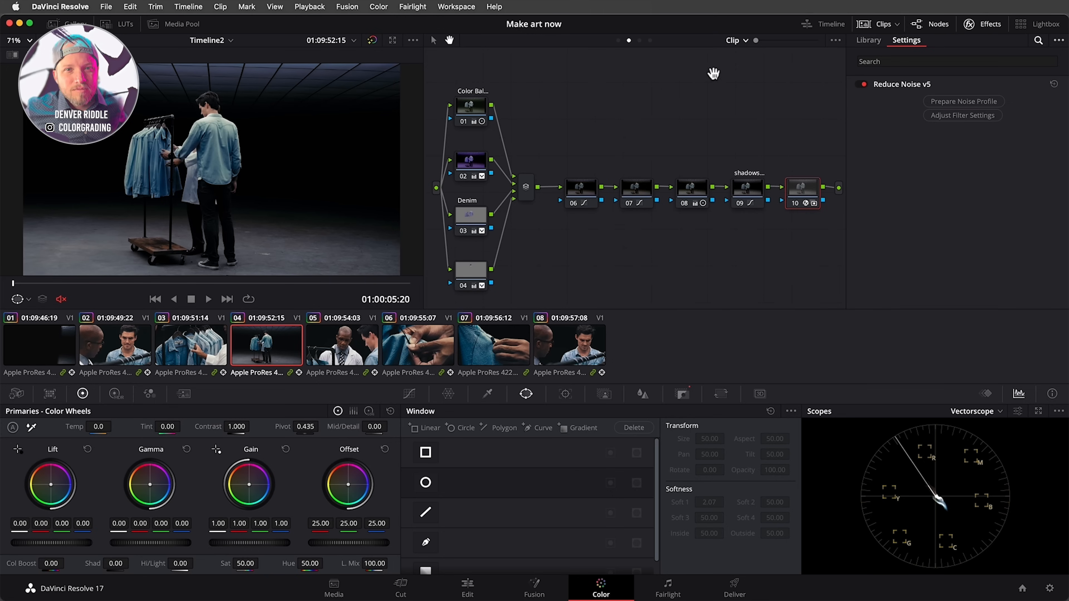
# In the Group Post-Clip graph, add a node parallel to the skin correction node and clean up the node graph
pyautogui.click(735, 41)
pyautogui.click(745, 80)
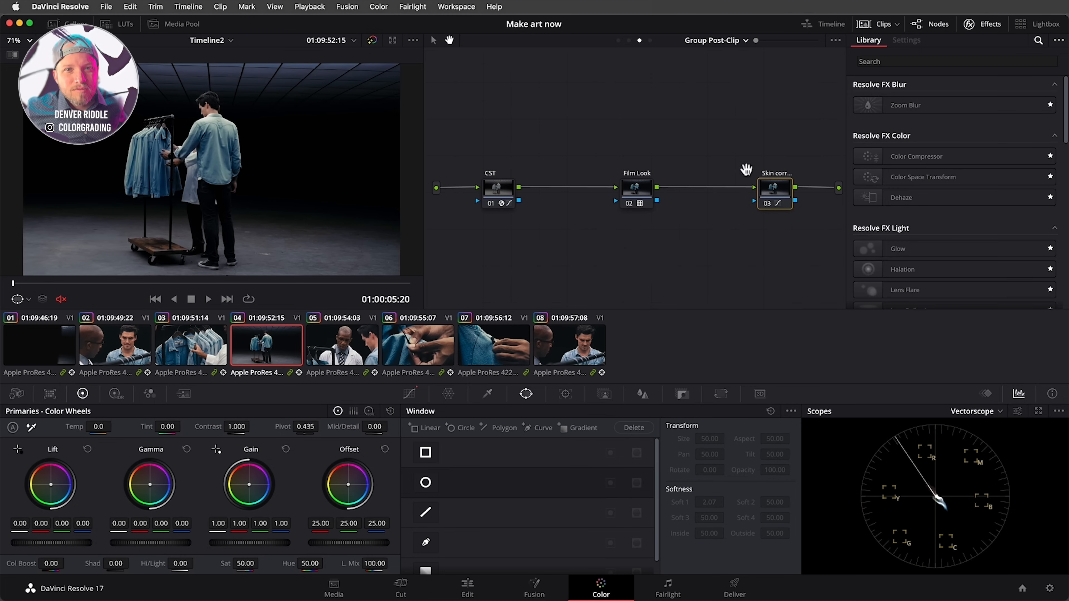
pyautogui.rightClick(773, 200)
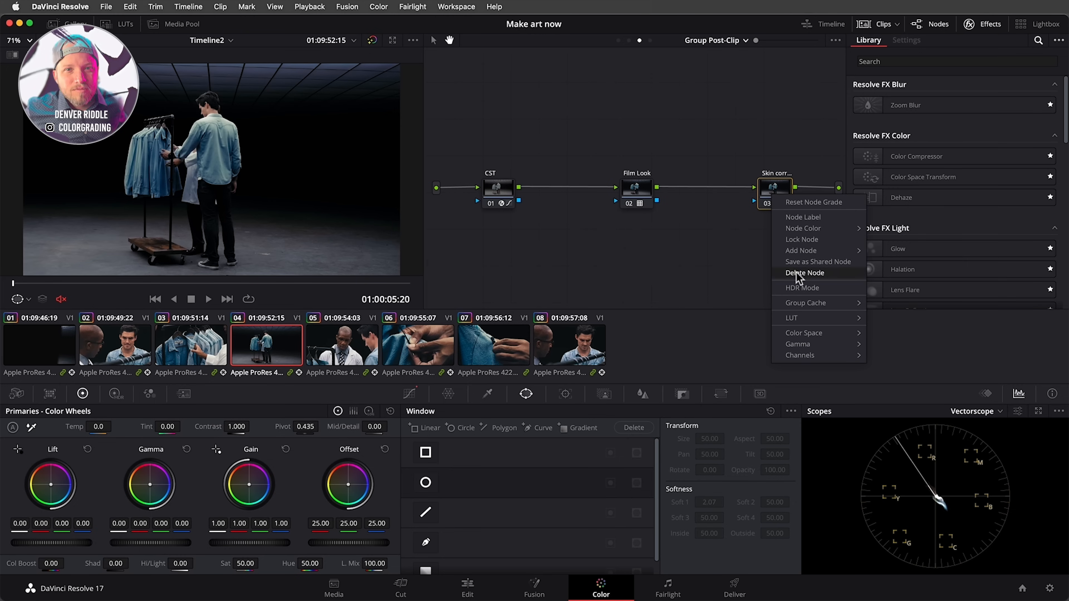
pyautogui.moveTo(801, 250)
pyautogui.click(887, 273)
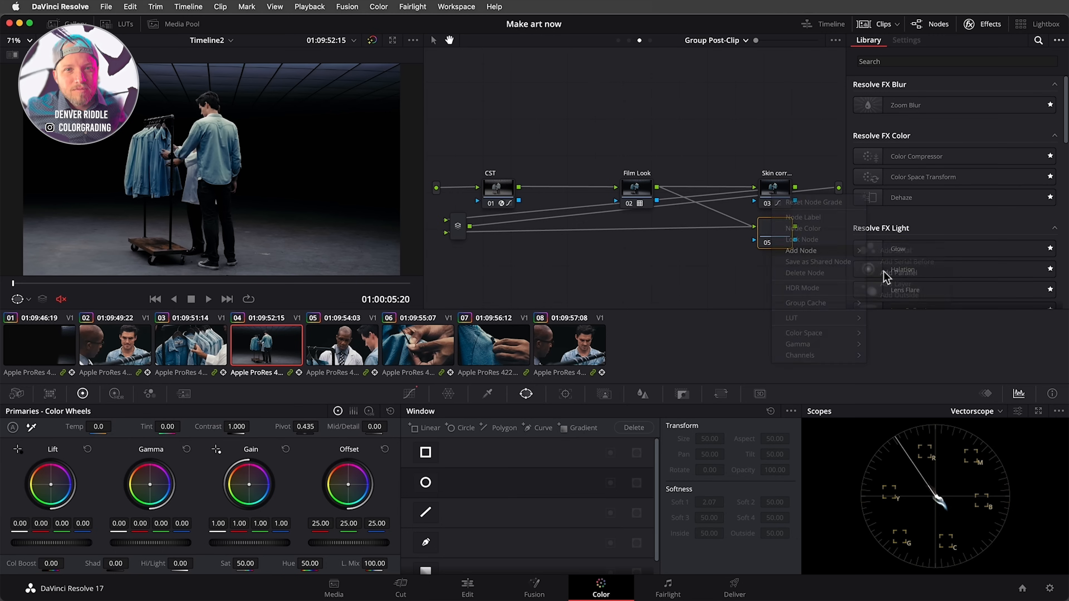
pyautogui.rightClick(681, 252)
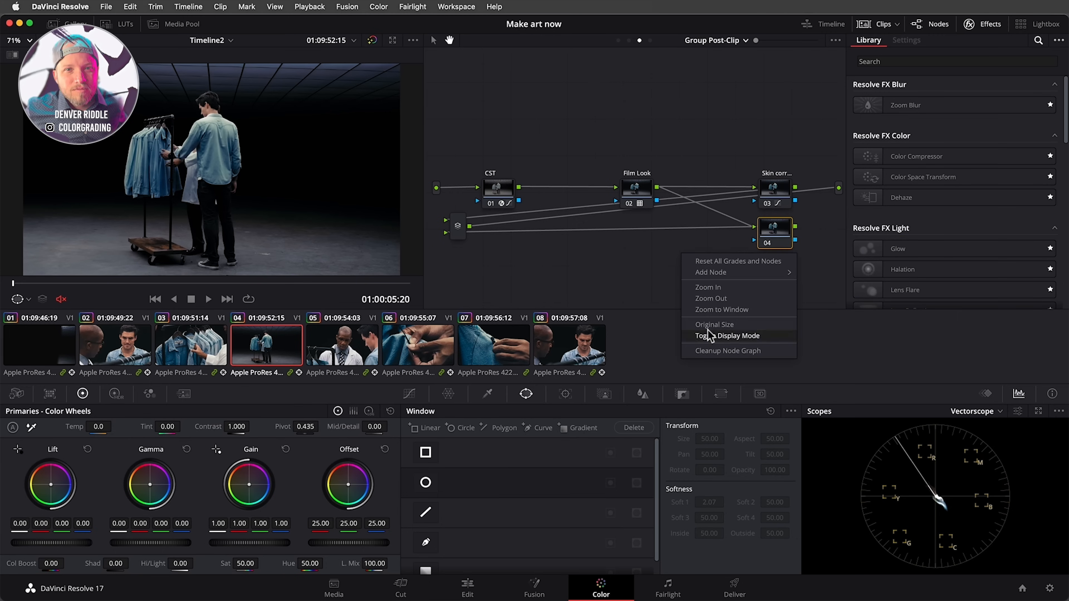
pyautogui.click(711, 350)
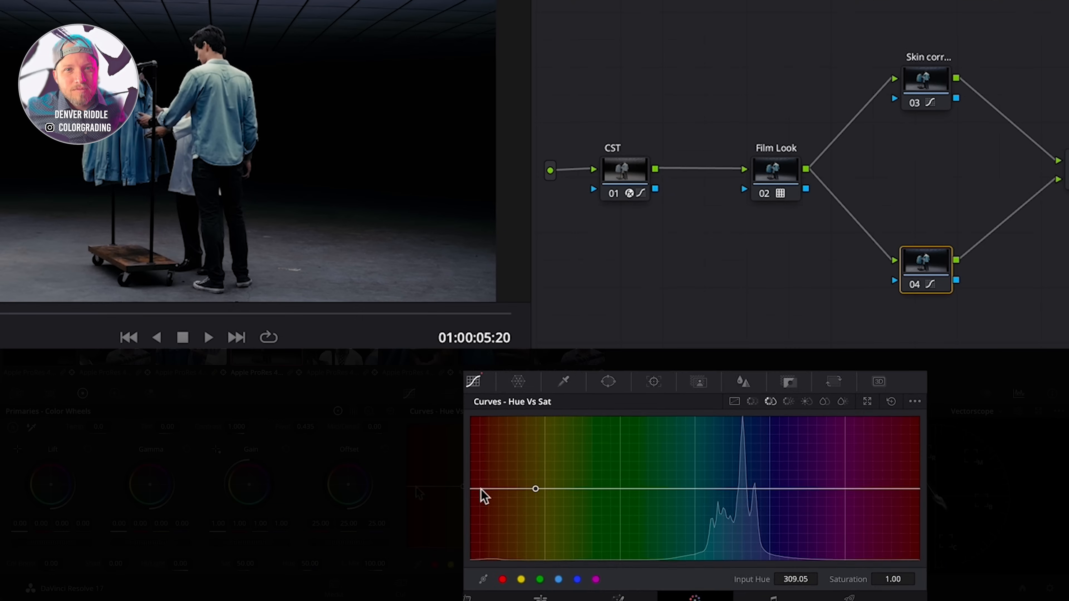
# Shape node 04's Hue Vs Sat curve to desaturate greens and purples while holding reds and denim blues, with one point at hue 60.29, saturation 0.26
pyautogui.click(463, 486)
pyautogui.moveTo(529, 487); pyautogui.dragTo(528, 540)
pyautogui.click(730, 549)
pyautogui.moveTo(783, 536); pyautogui.dragTo(783, 504)
pyautogui.click(817, 502)
pyautogui.click(947, 494)
pyautogui.moveTo(881, 498); pyautogui.dragTo(890, 556)
pyautogui.click(847, 525)
pyautogui.moveTo(818, 501); pyautogui.dragTo(816, 504)
pyautogui.moveTo(946, 494); pyautogui.dragTo(957, 495)
pyautogui.moveTo(730, 549); pyautogui.dragTo(730, 547)
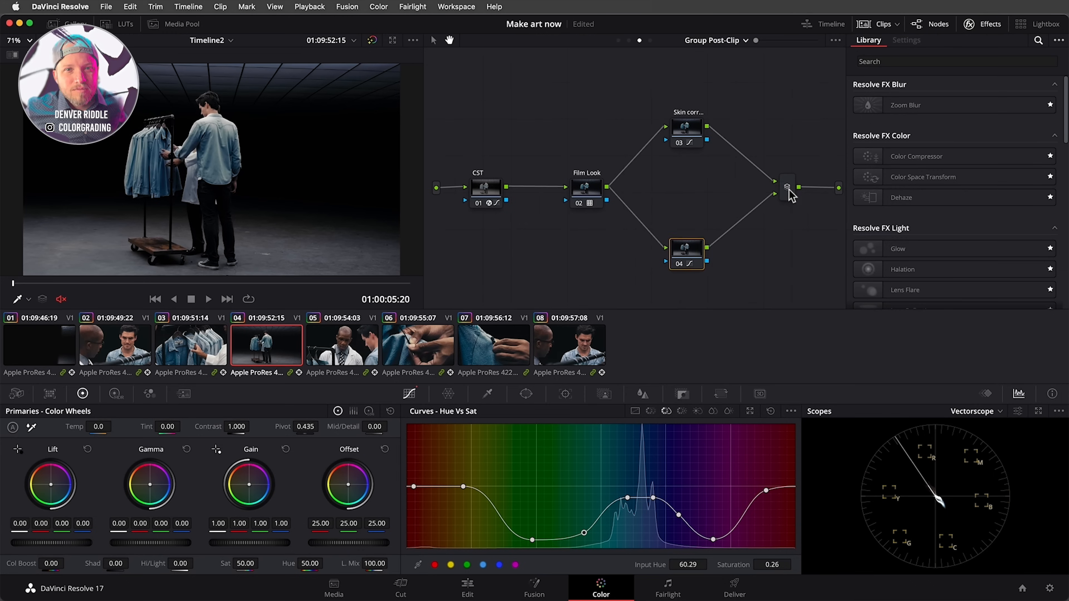
# Add a serial node after the parallel mixer, place it below the mixer and apply the Texture Pop effect to it
pyautogui.rightClick(787, 187)
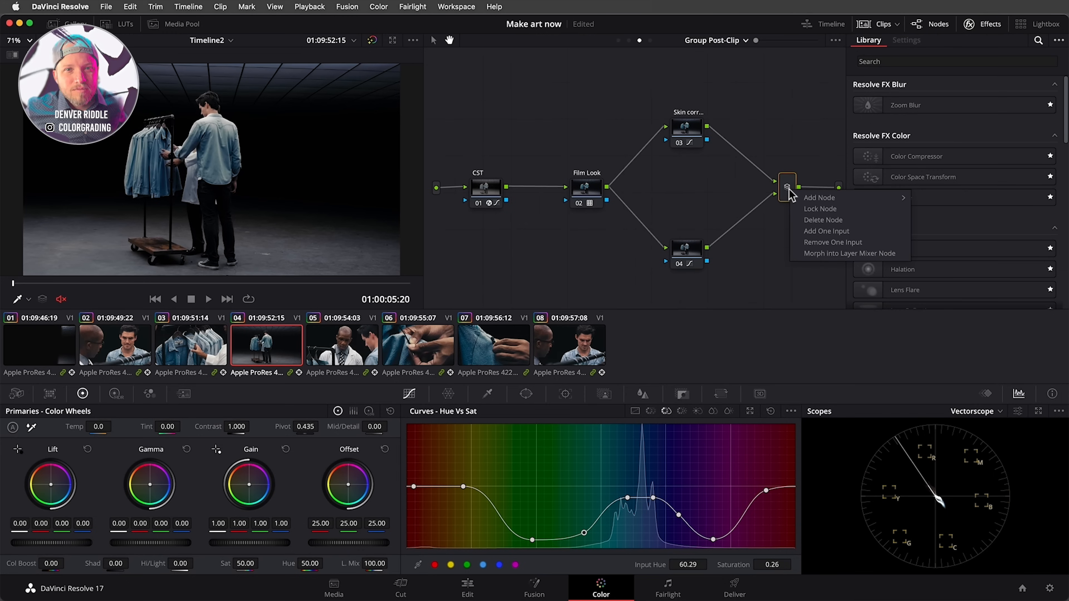
pyautogui.click(818, 198)
pyautogui.moveTo(465, 230); pyautogui.dragTo(807, 232)
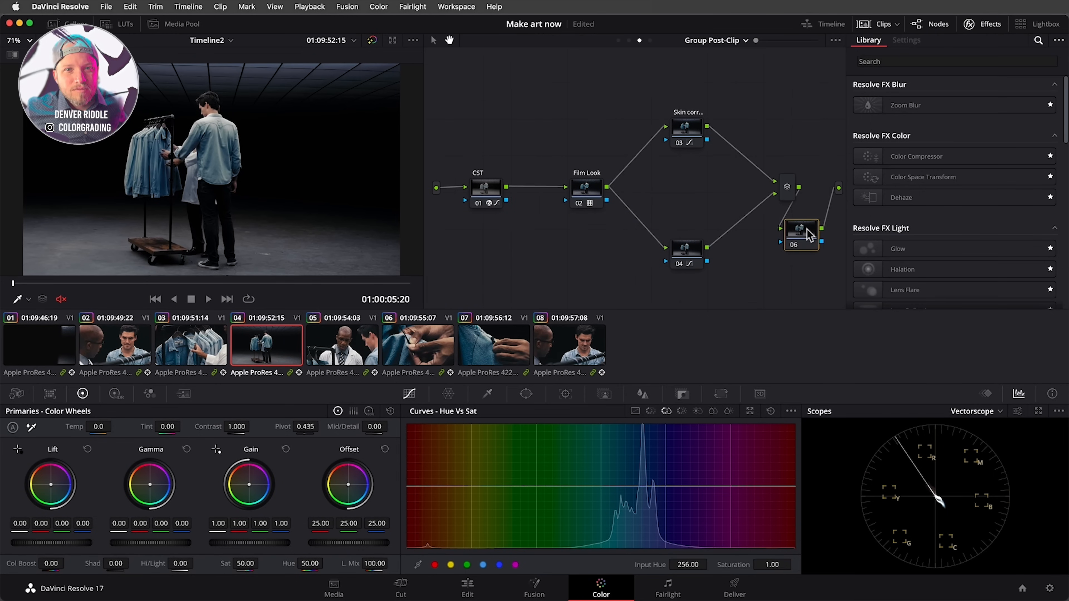
pyautogui.click(905, 59)
pyautogui.write('tex')
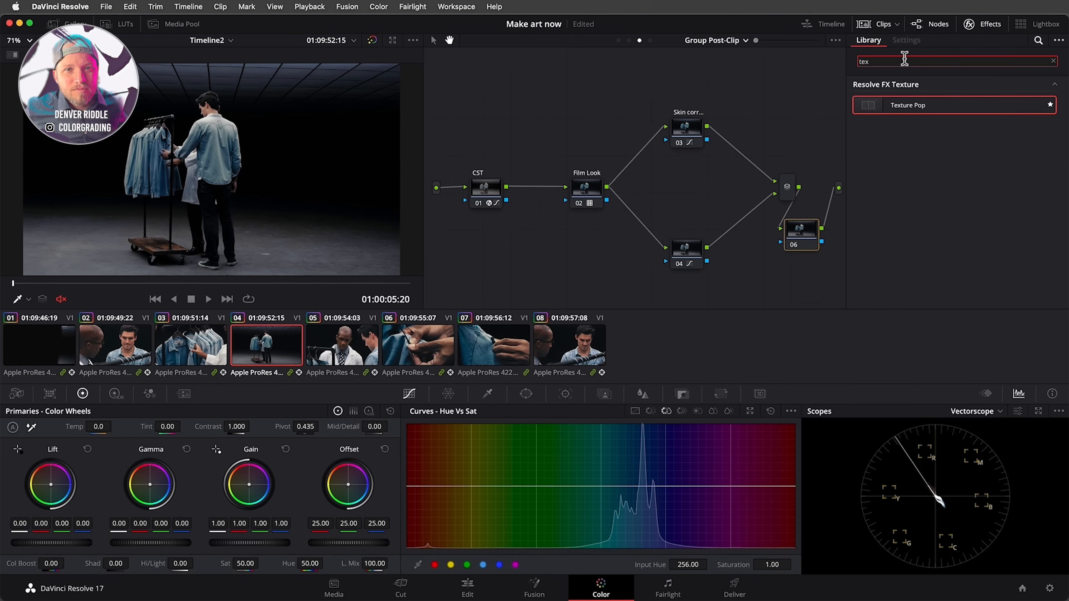
pyautogui.moveTo(865, 110); pyautogui.dragTo(806, 243)
# On clip 08, qualify skin by hue only (center 36.5, width 49.1, soft 3.2), set Pre-Filter 15.7 and Blur Radius 74.9, and invert the key
pyautogui.click(489, 394)
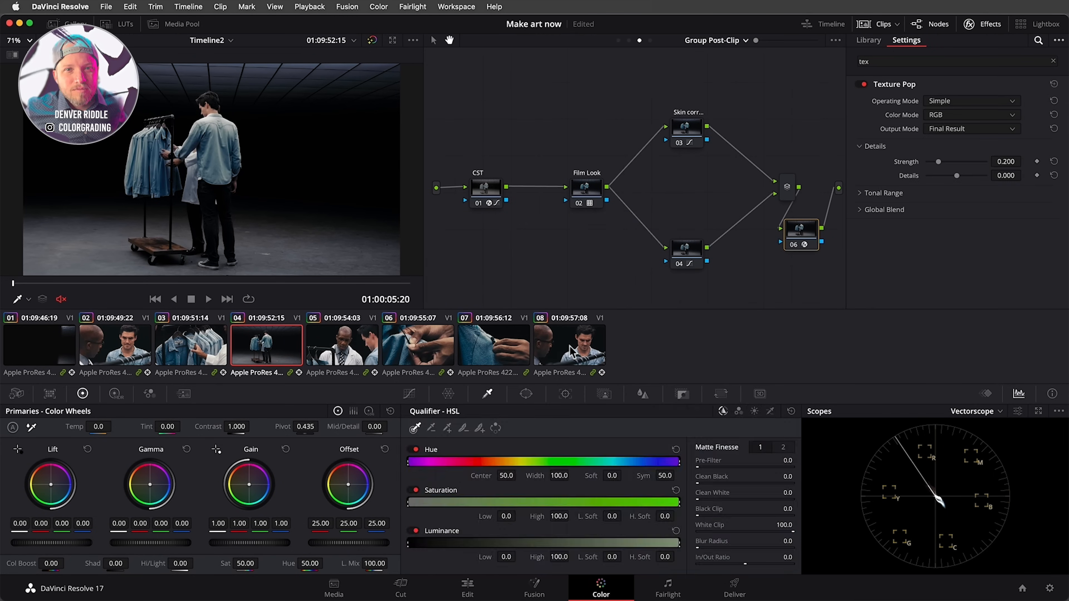
pyautogui.click(569, 343)
pyautogui.click(311, 139)
pyautogui.moveTo(506, 476); pyautogui.dragTo(514, 475)
pyautogui.click(414, 490)
pyautogui.click(414, 531)
pyautogui.moveTo(698, 467); pyautogui.dragTo(712, 467)
pyautogui.moveTo(697, 548); pyautogui.dragTo(700, 548)
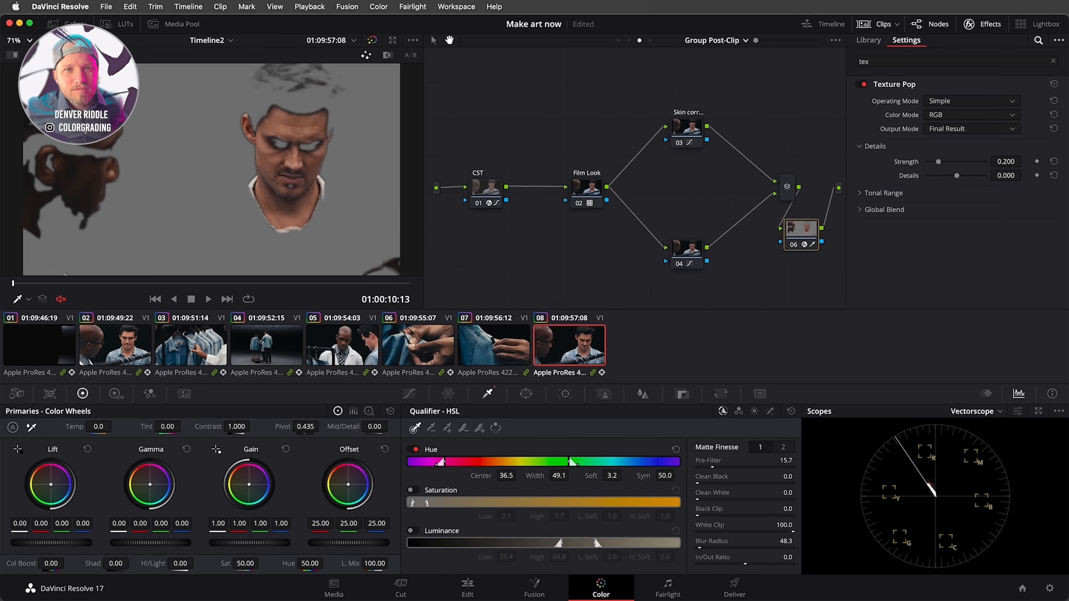
pyautogui.click(497, 428)
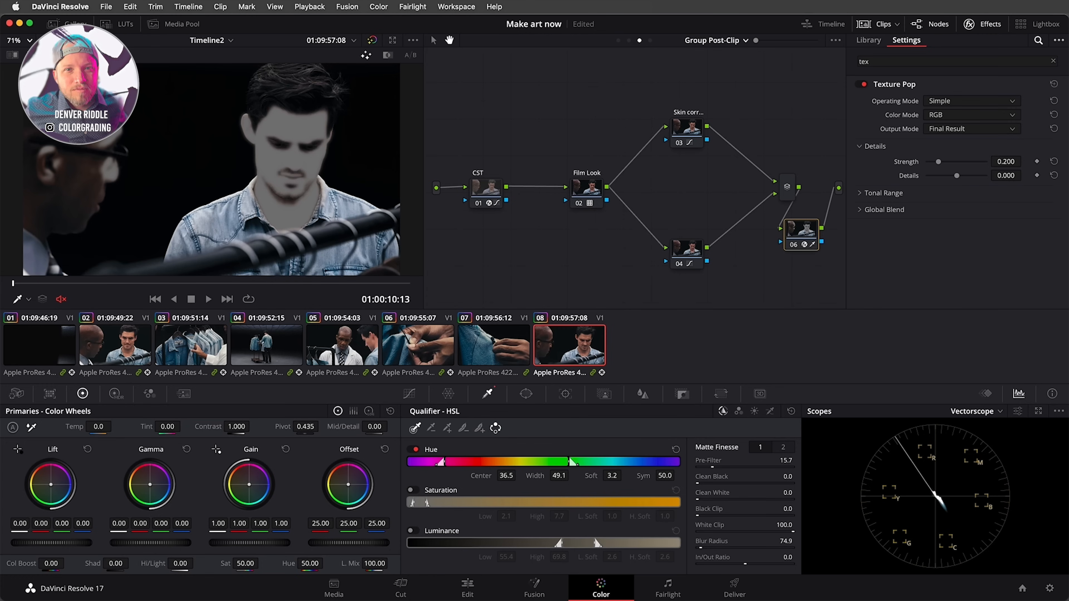
pyautogui.hotkey('shift', 'h')
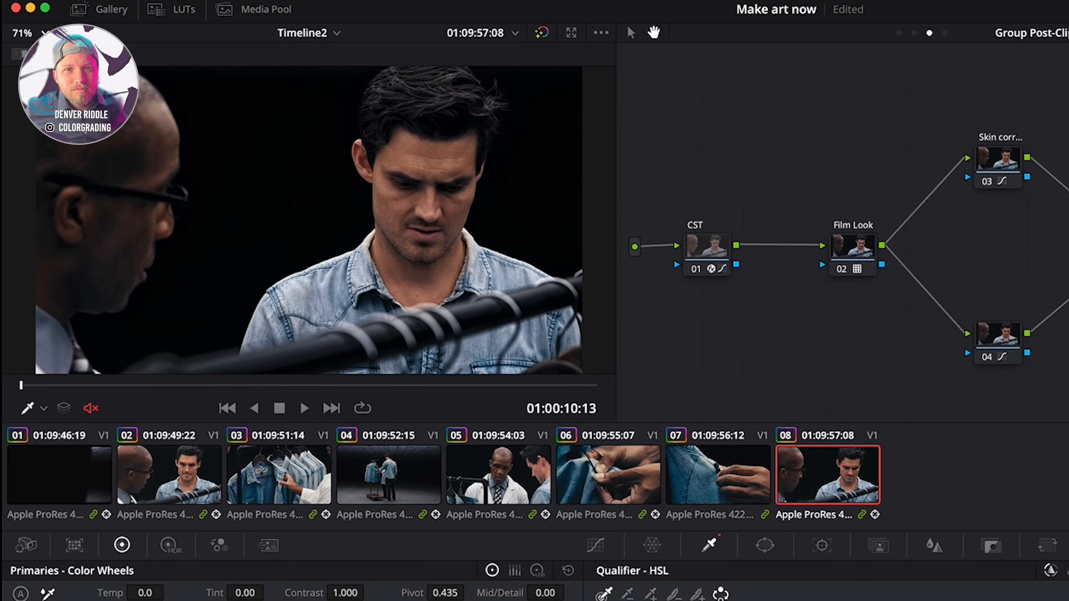
# Play the graded timeline from clip 01 to review the finished look across all shots
pyautogui.click(79, 473)
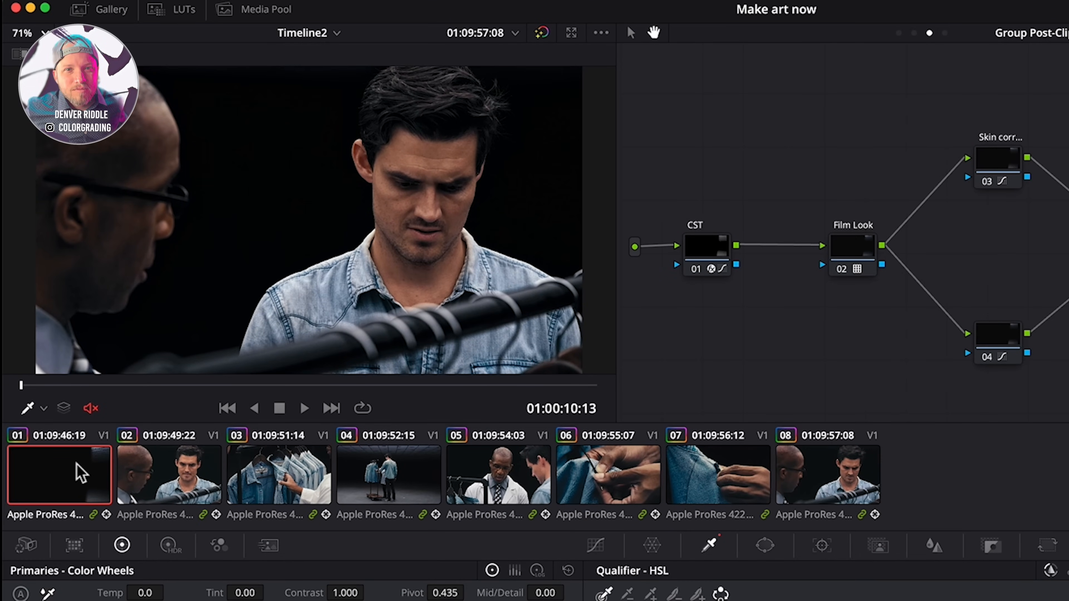
pyautogui.press('space')
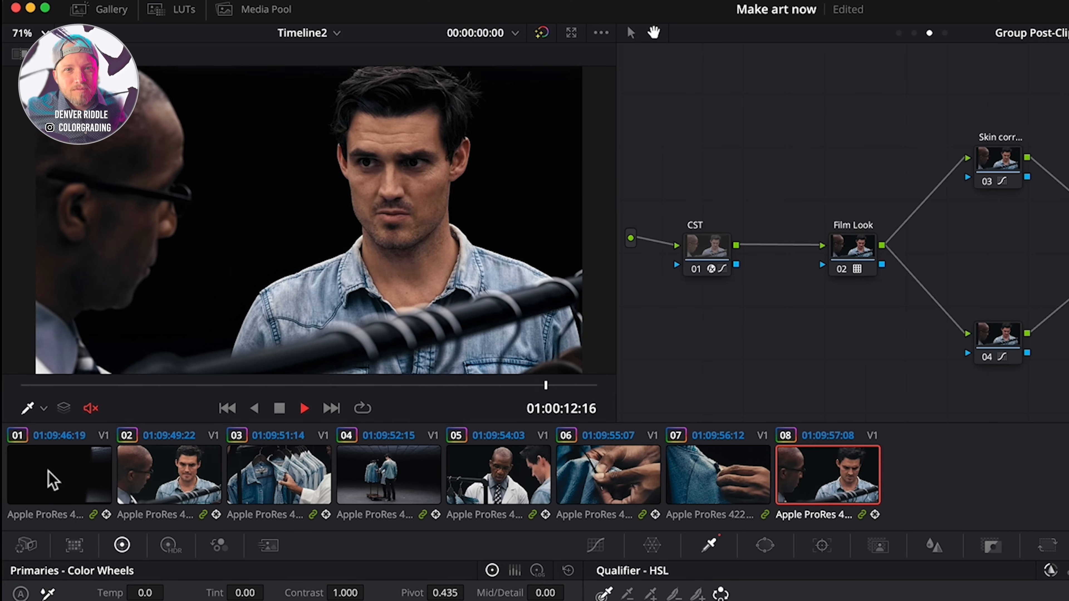
pyautogui.click(52, 480)
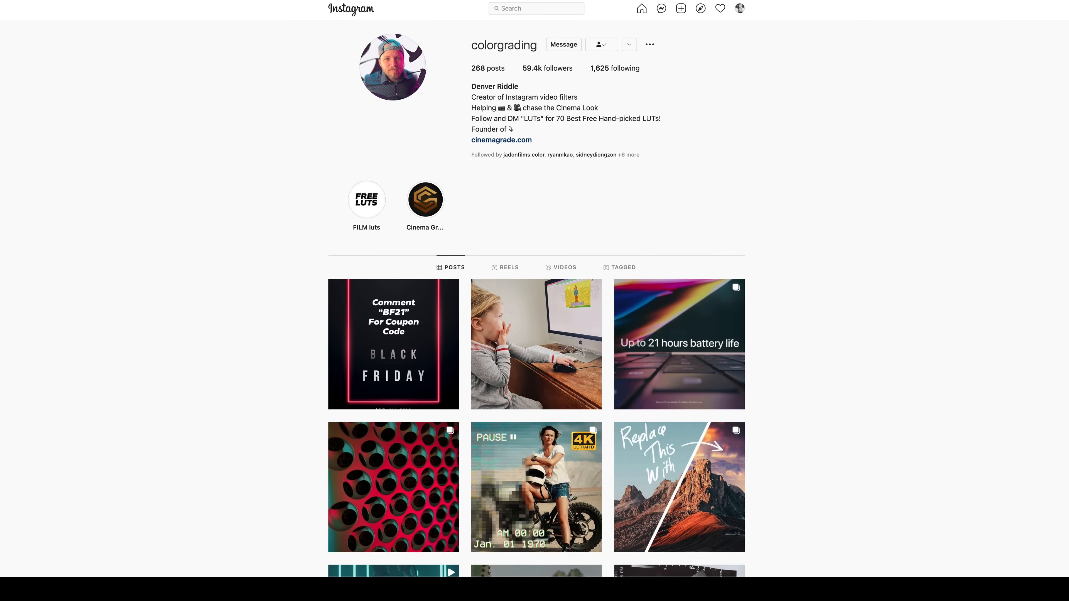
pyautogui.scroll(-10, 537, 337)
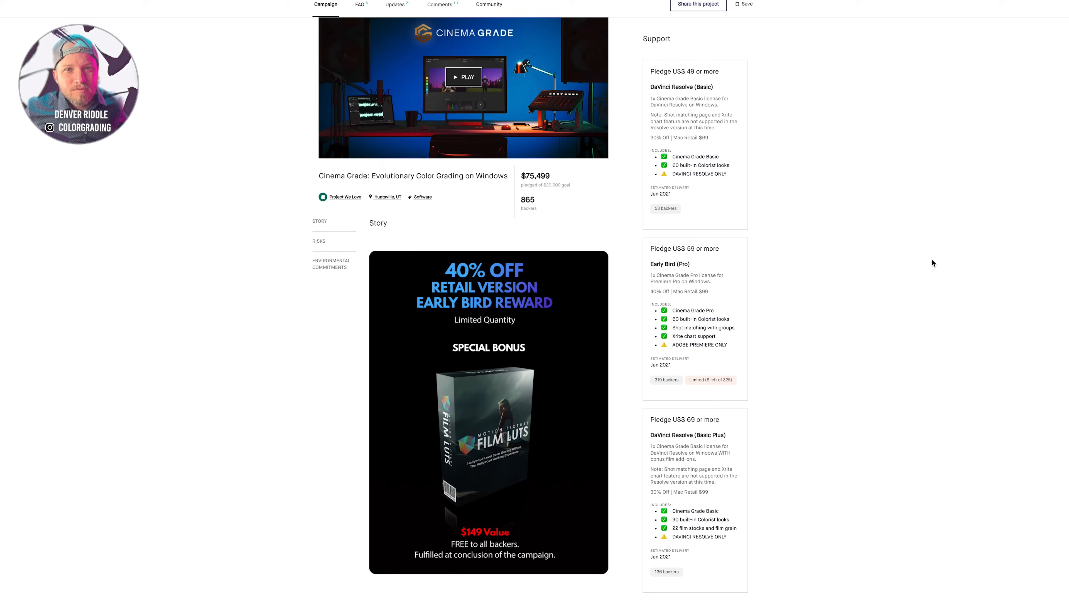
pyautogui.scroll(-10, 932, 261)
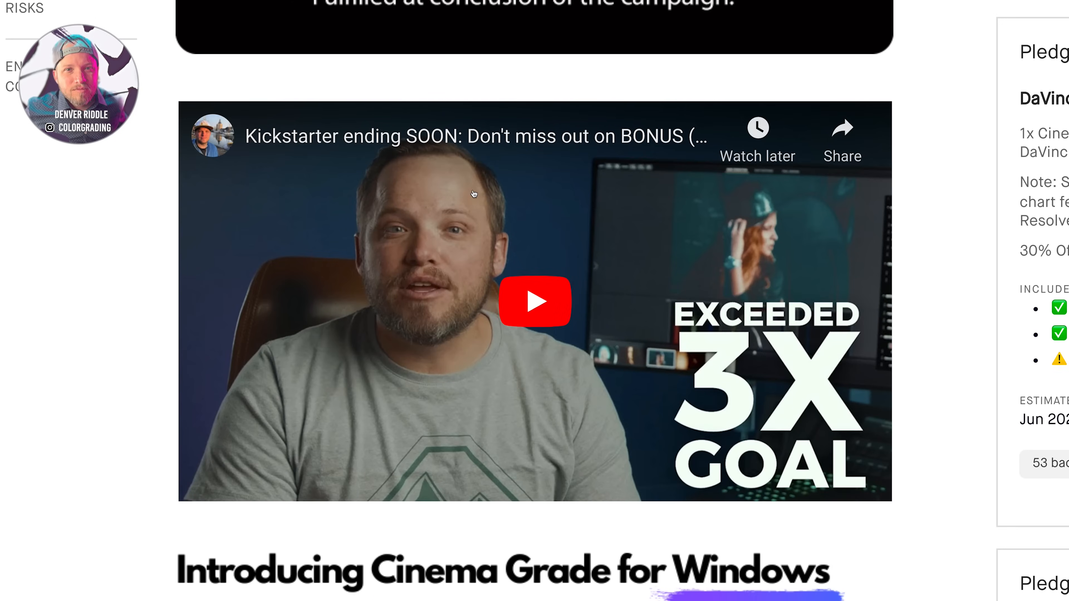